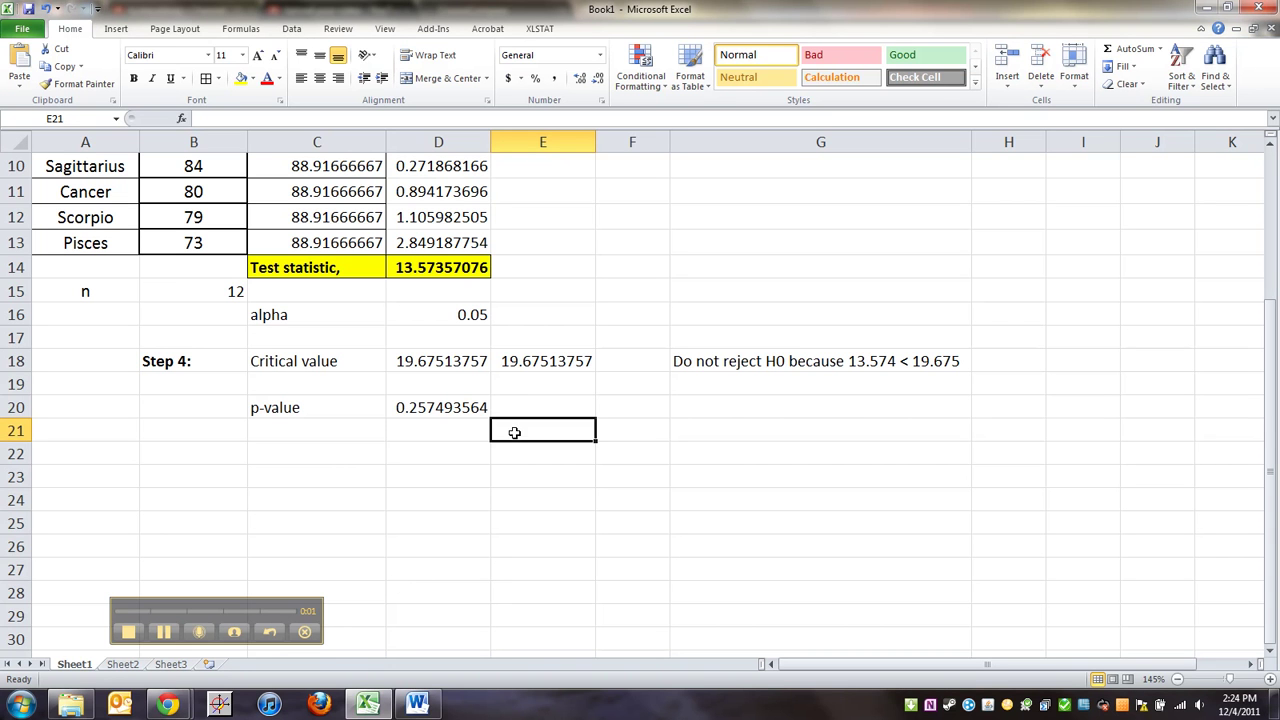
Enter =CHIDIST(D14,B15-1) in E20, fixing the missing parenthesis, to get 0.257493564
click(538, 406)
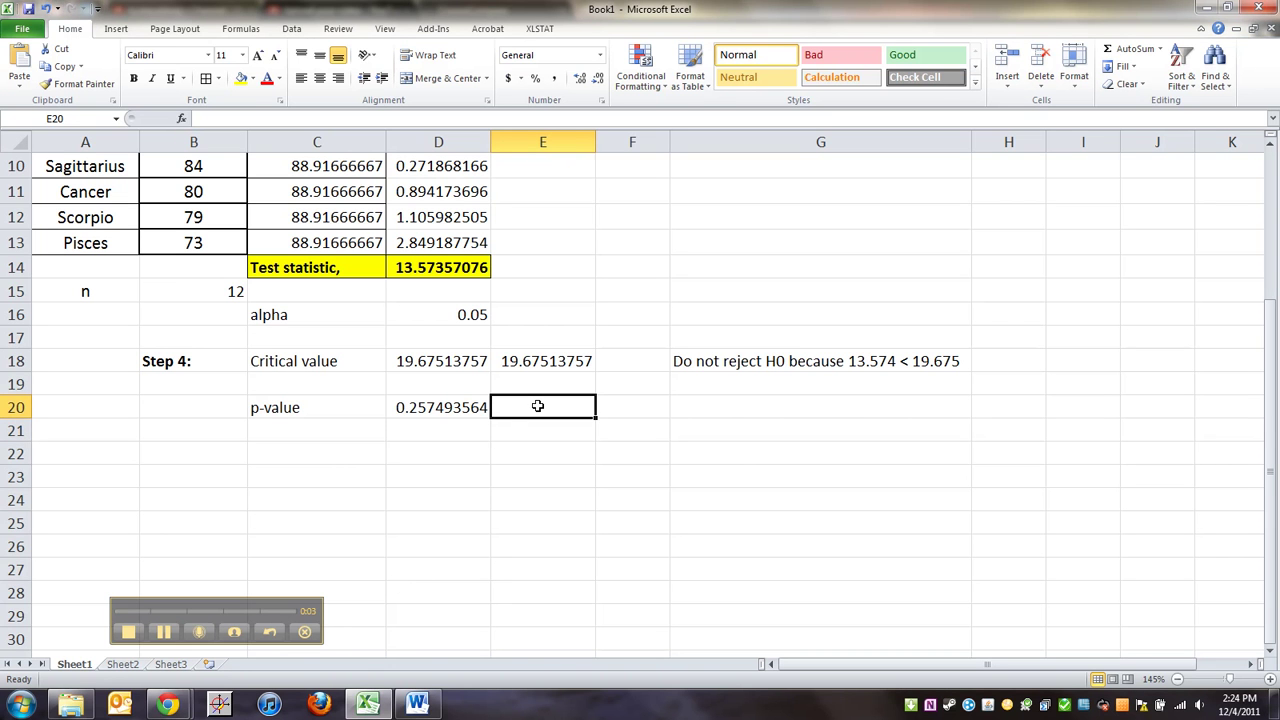
text(=)
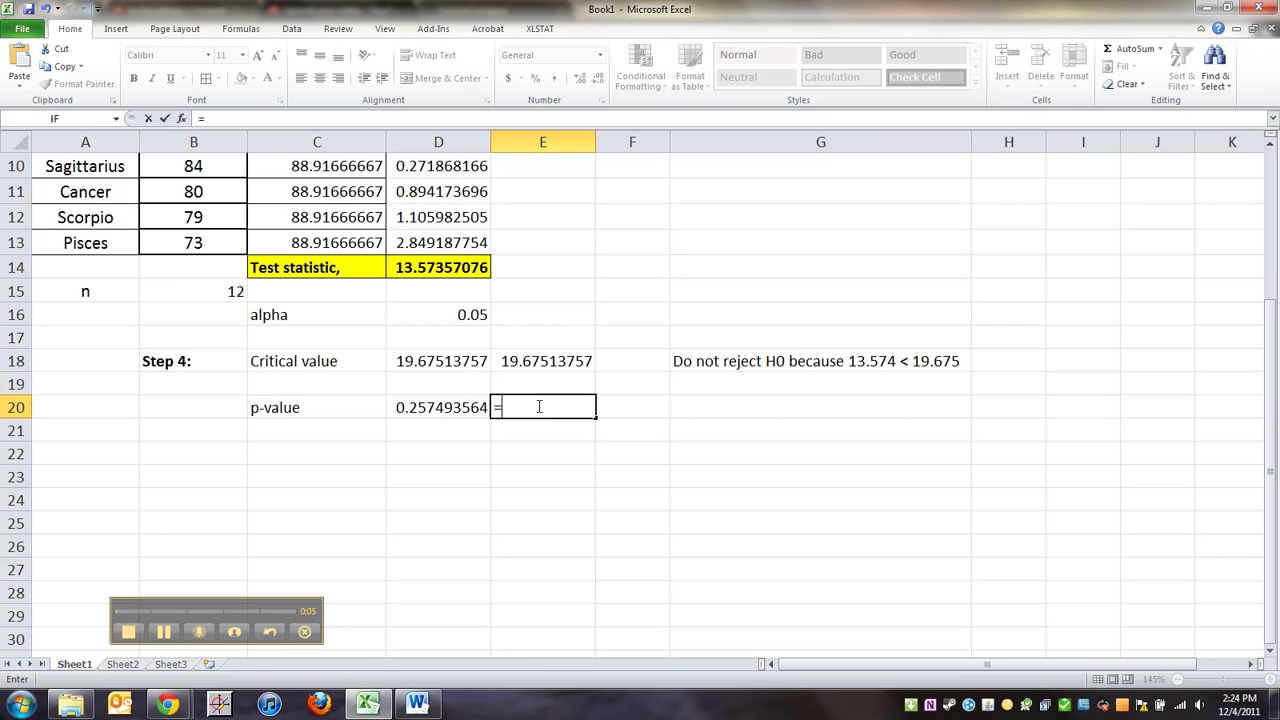
text(C)
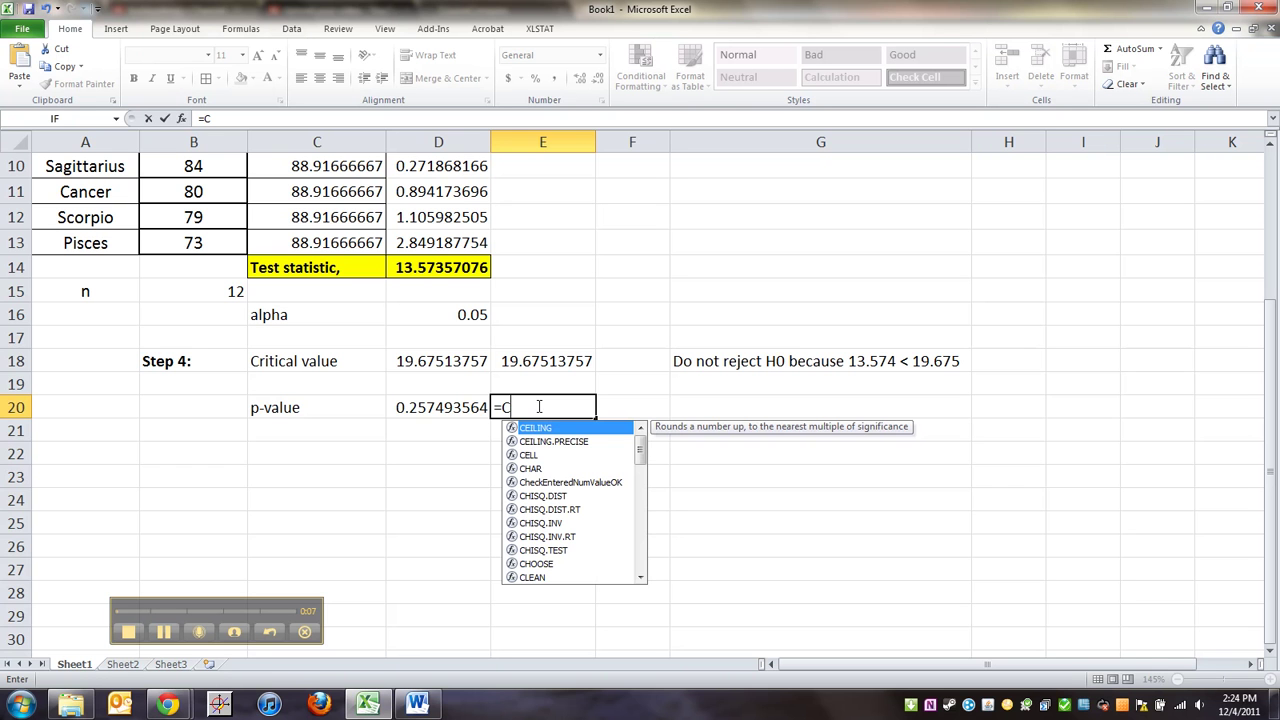
text(HI)
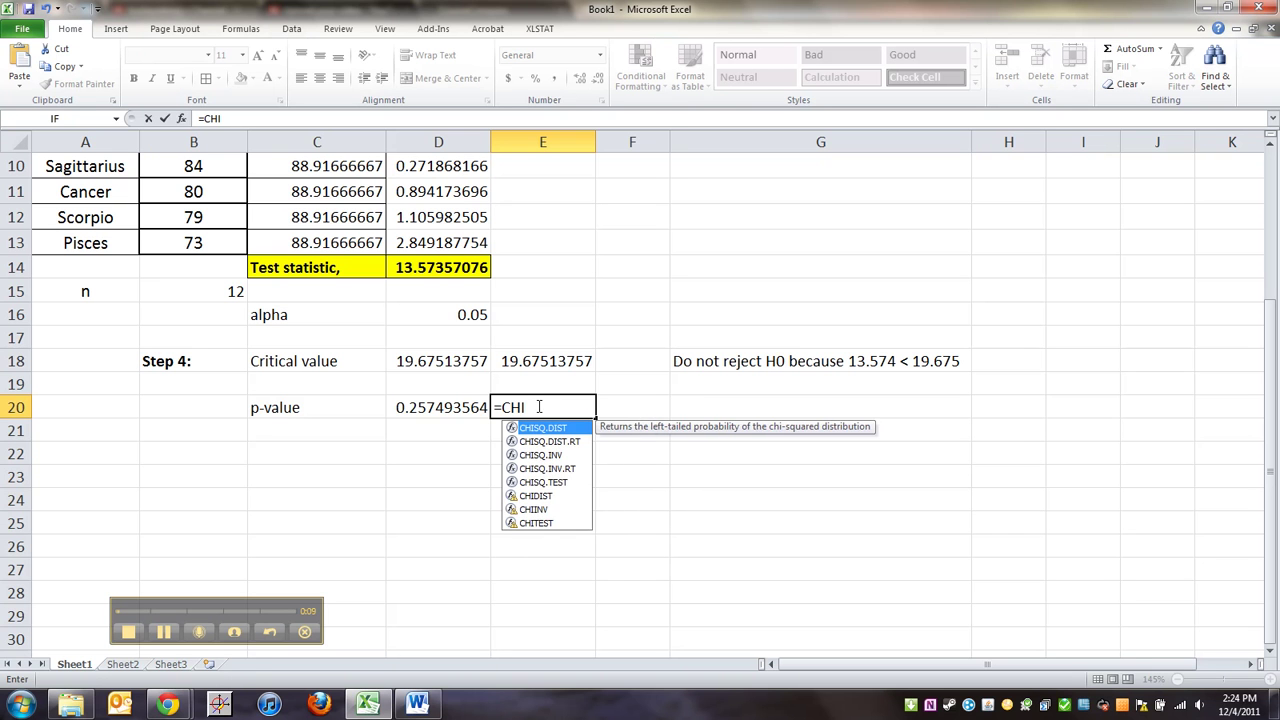
text(DIST()
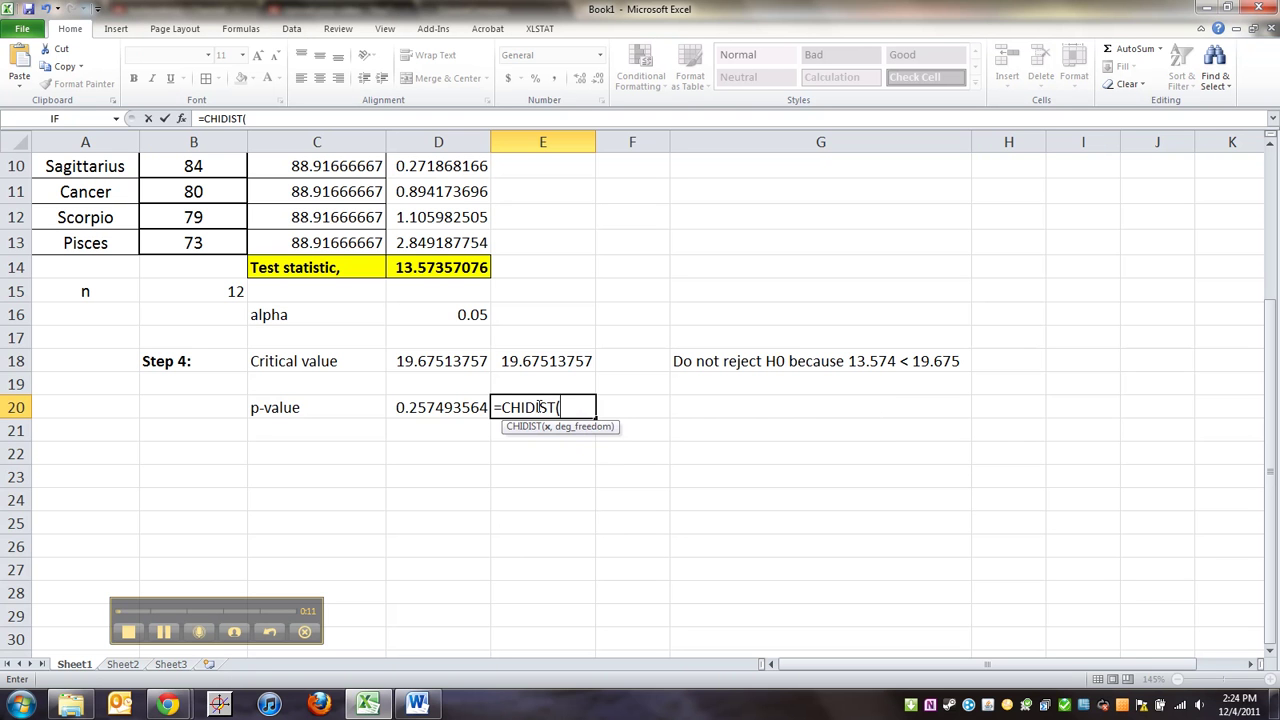
scroll(465, 315, up, 1)
click(457, 316)
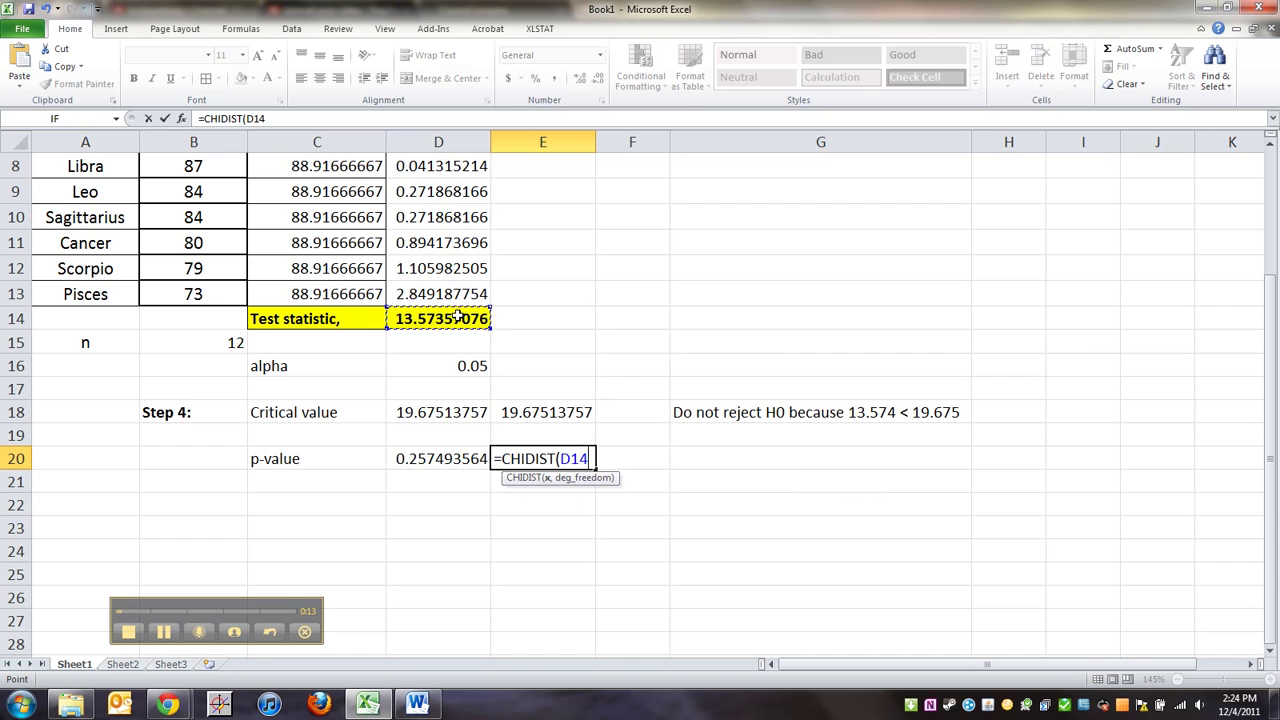
text(,)
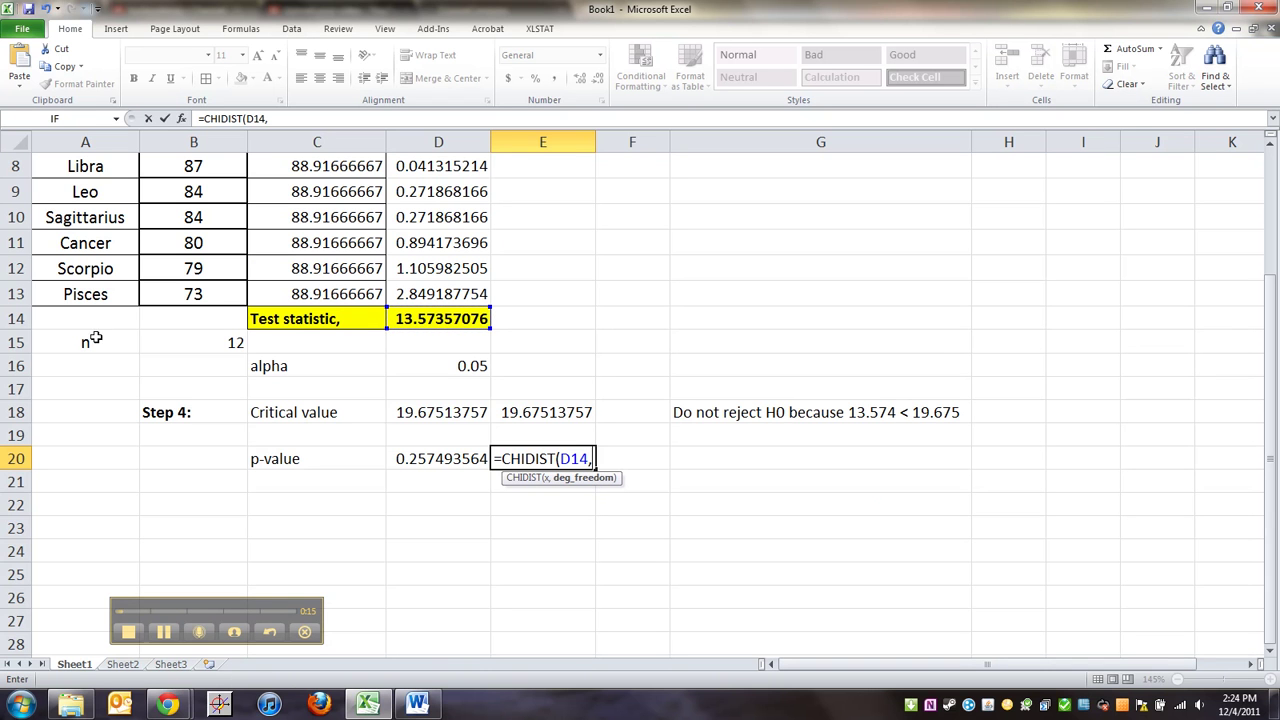
click(180, 346)
text(-)
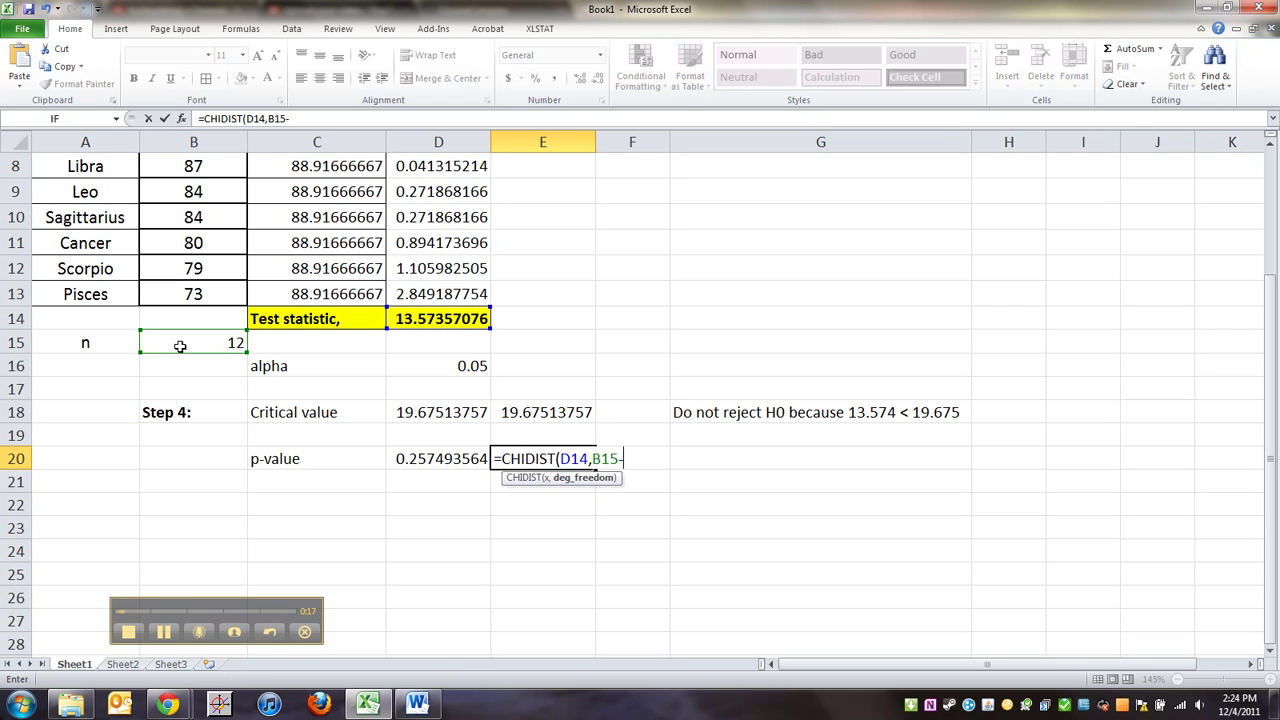
text(1_)
key(Return)
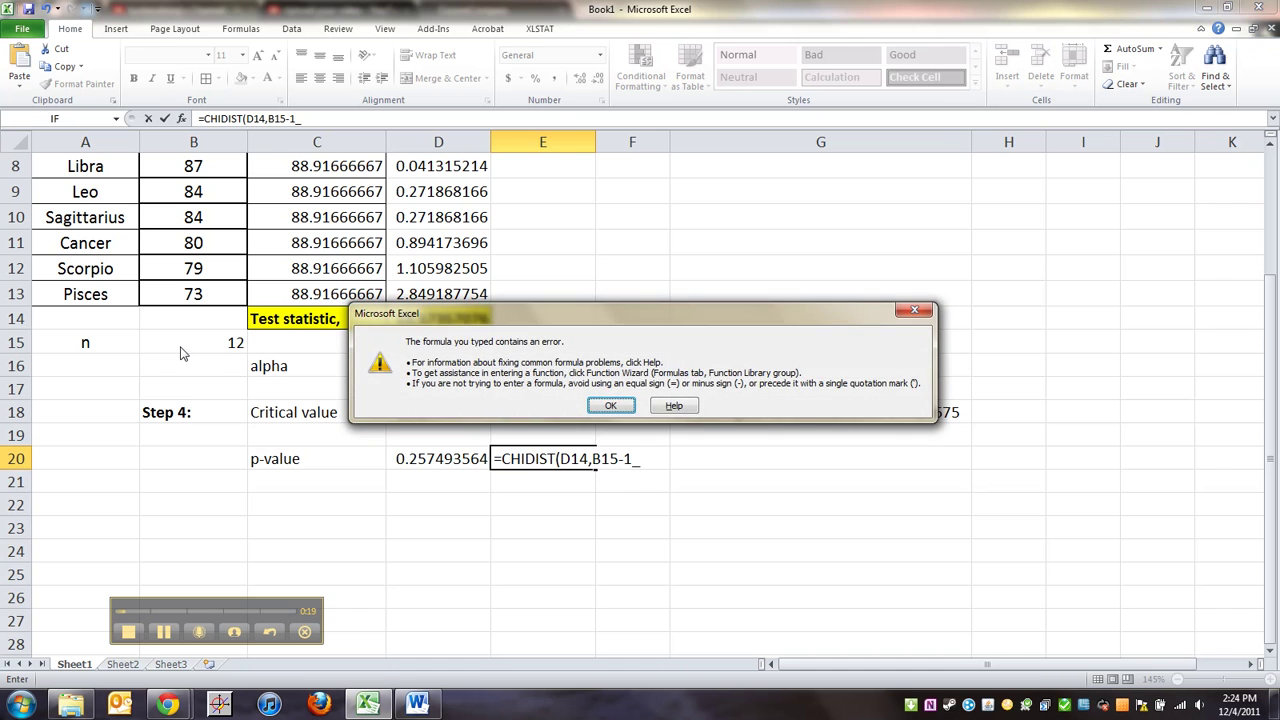
key(Return)
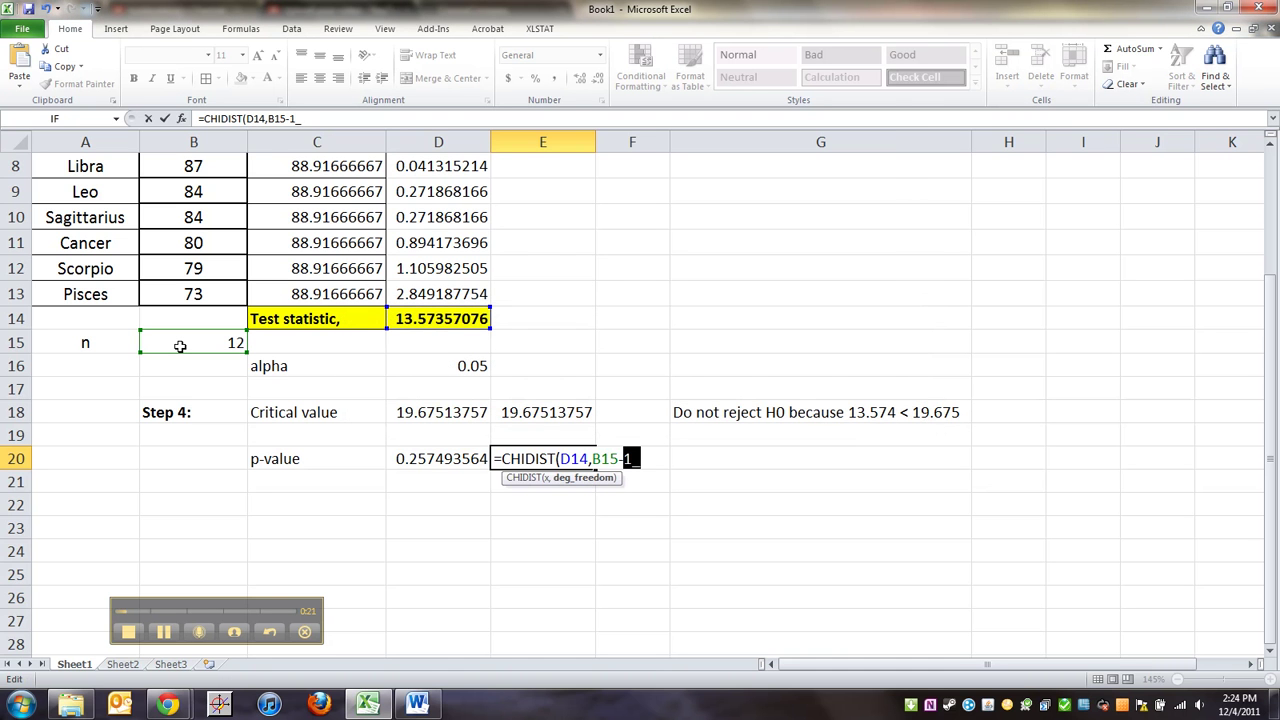
text(1))
key(Return)
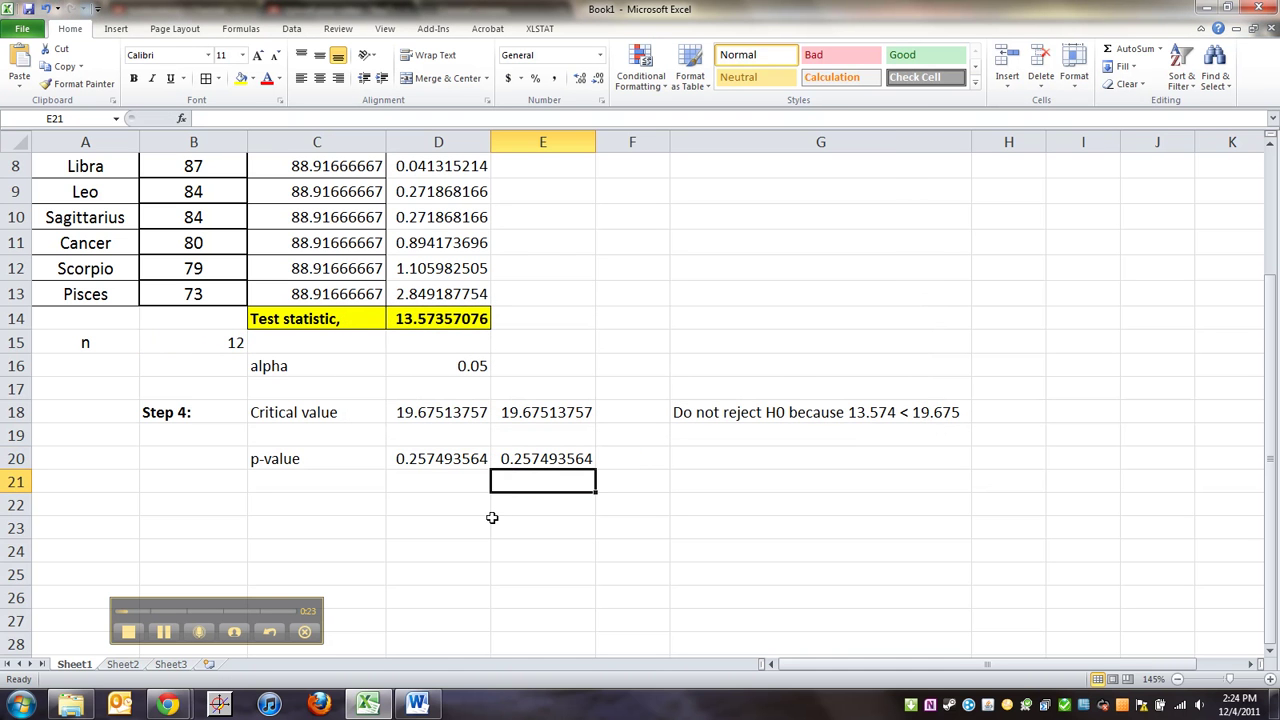
Compare the p-value formulas in E20 and D20 to confirm they match
click(531, 457)
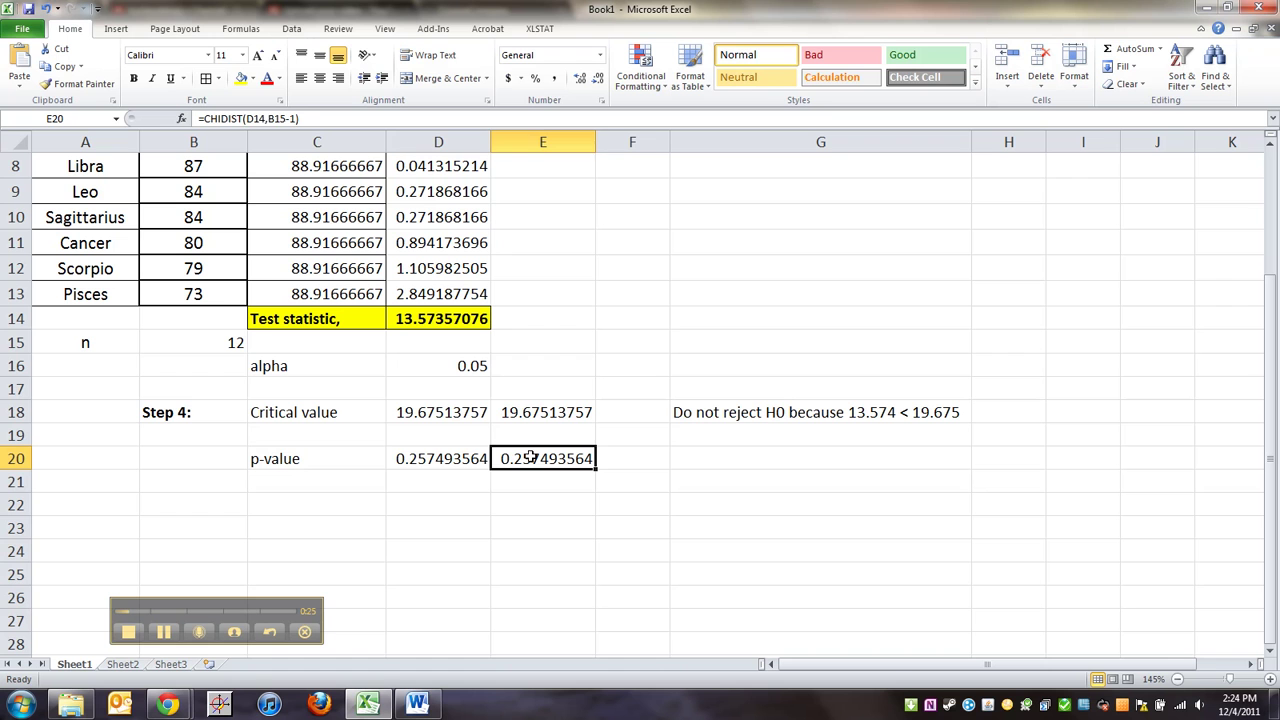
key(Left)
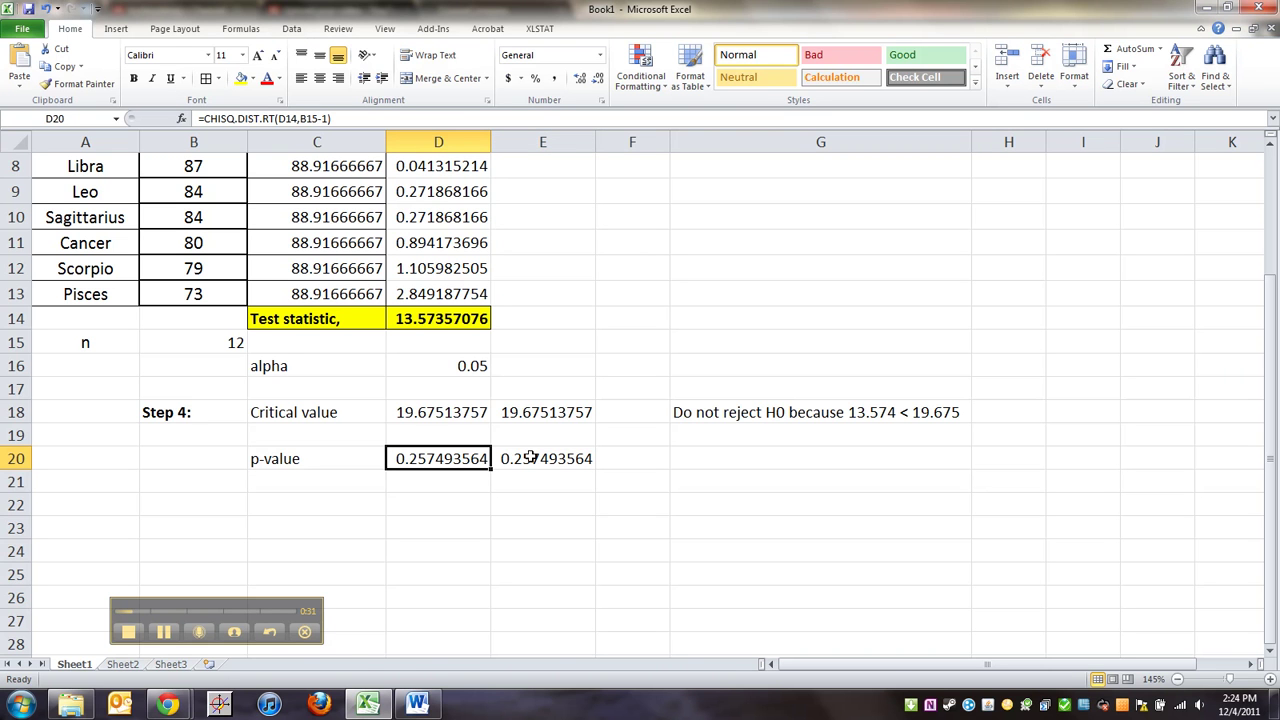
key(Down)
key(Right)
key(Up)
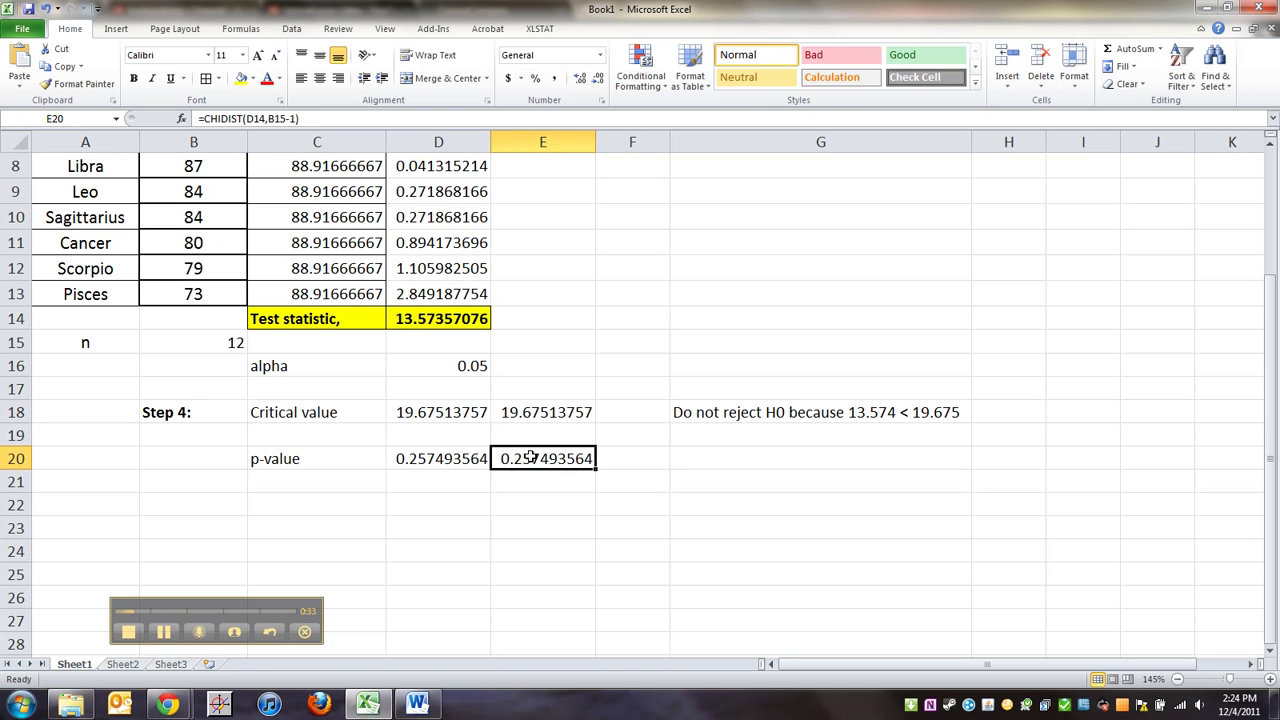
Copy the D20 p-value 0.257493564 and bring up the Word notes
click(441, 459)
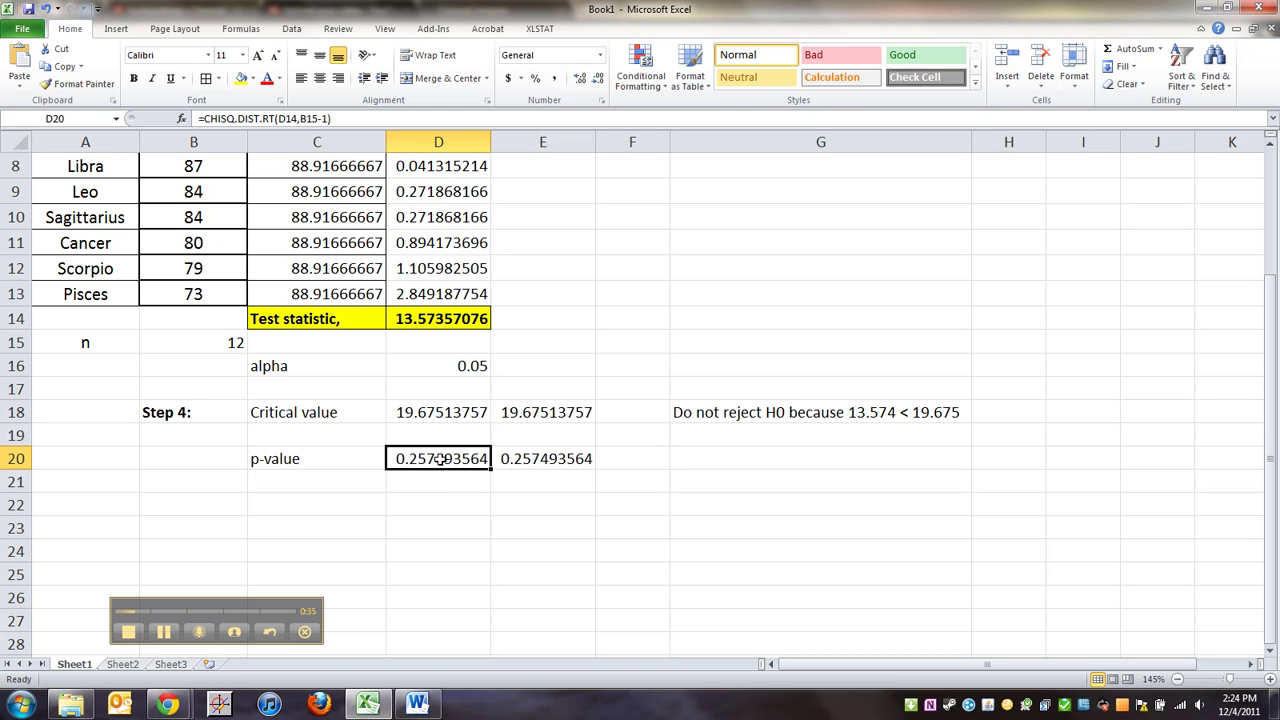
key(ctrl+c)
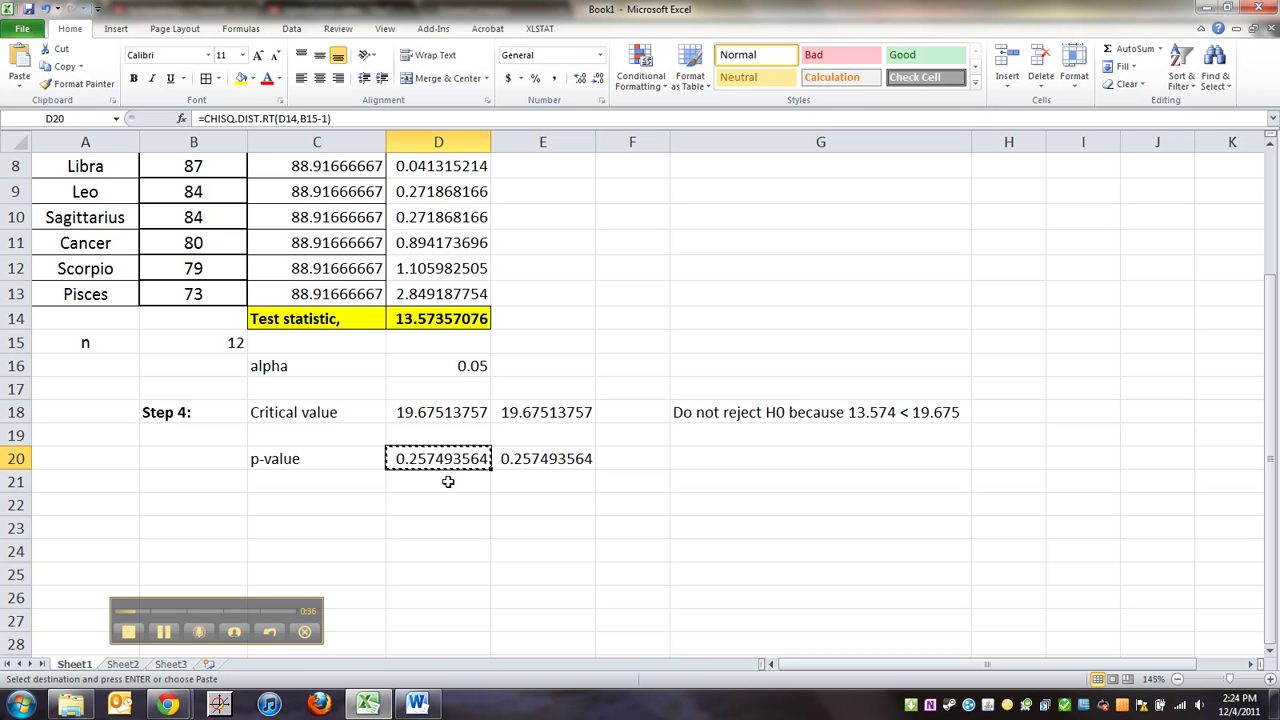
click(418, 704)
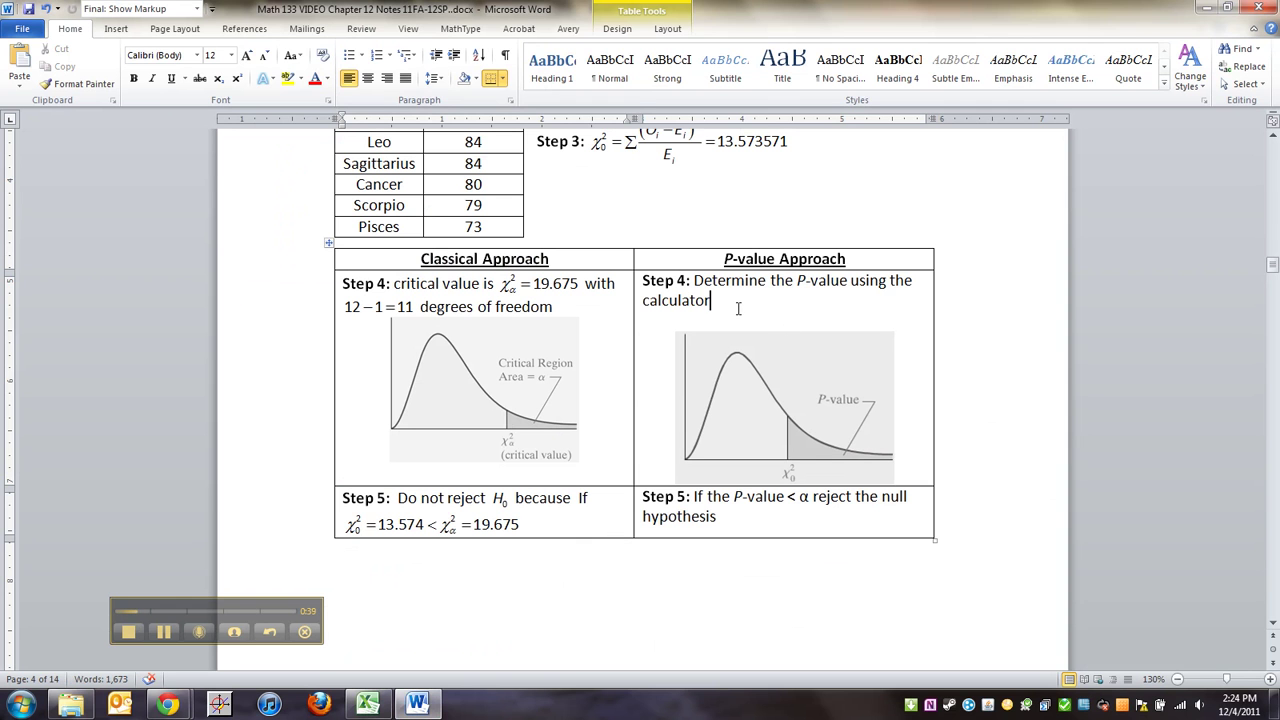
Write Step 4 as 'p-value = 0.257493564' on one line, removing the extra line break and blank line
drag(712, 300, 699, 287)
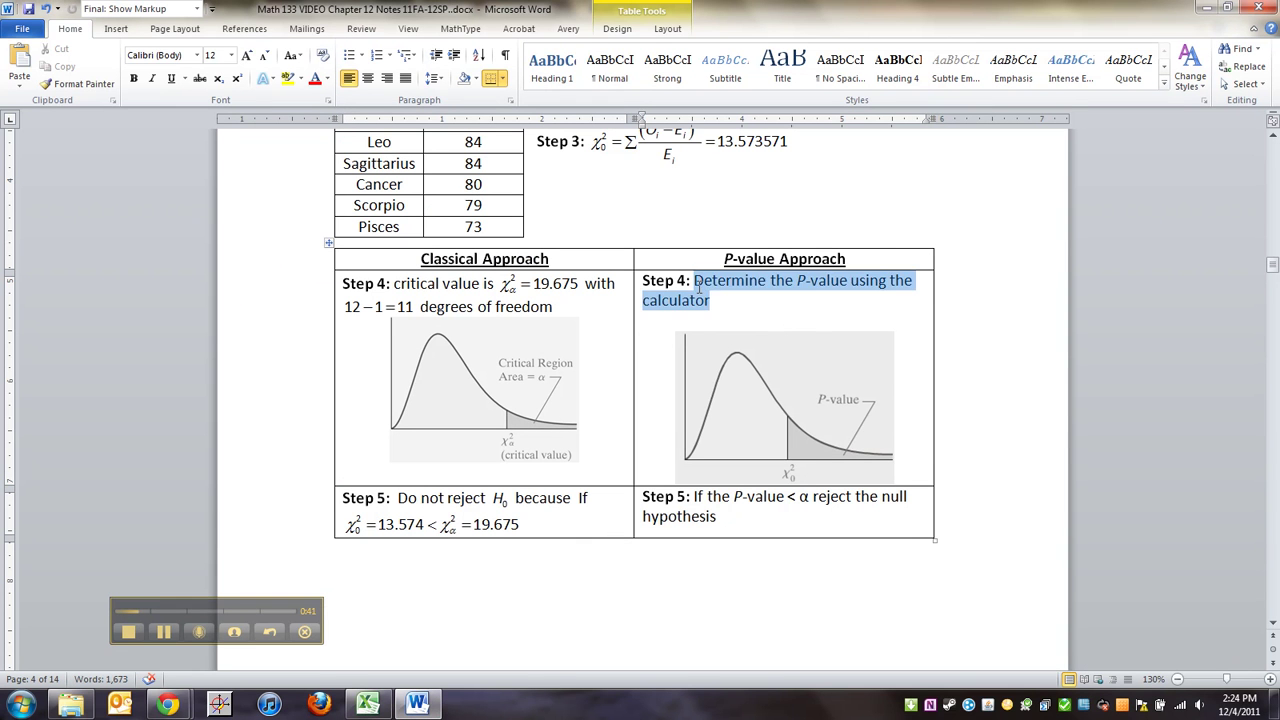
text(p 4: )
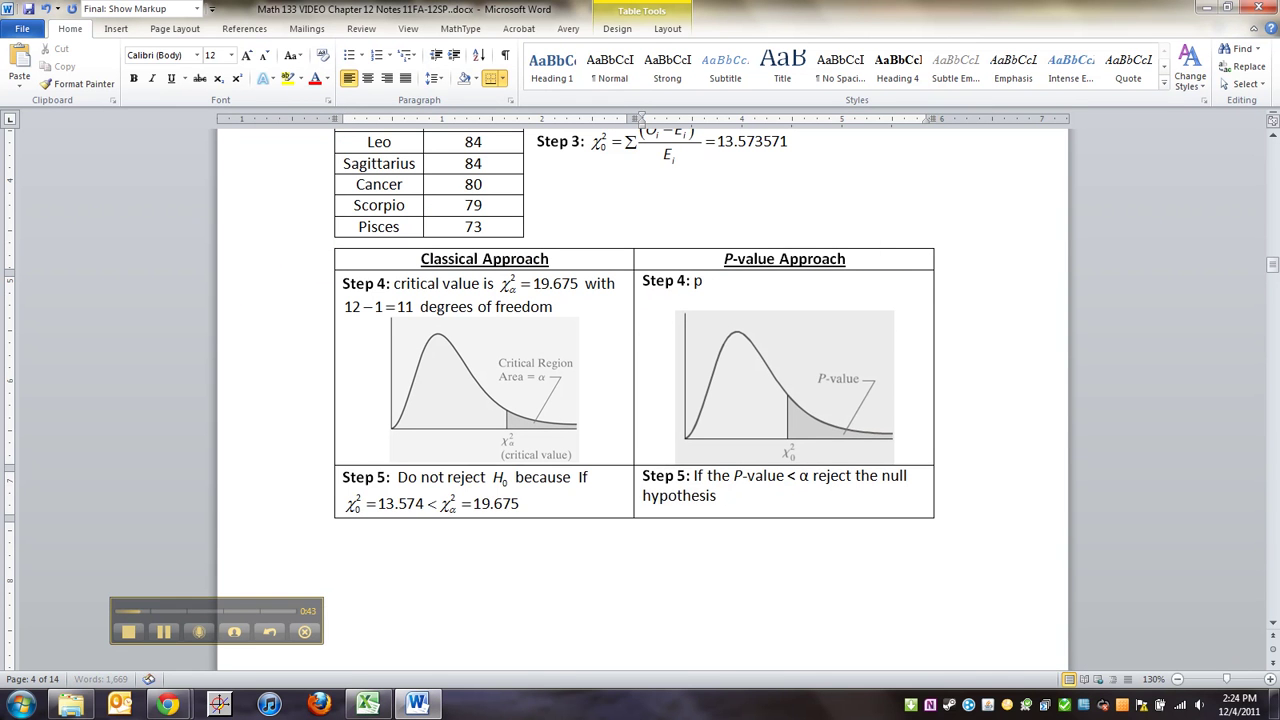
text(p-value =)
key(ctrl+v)
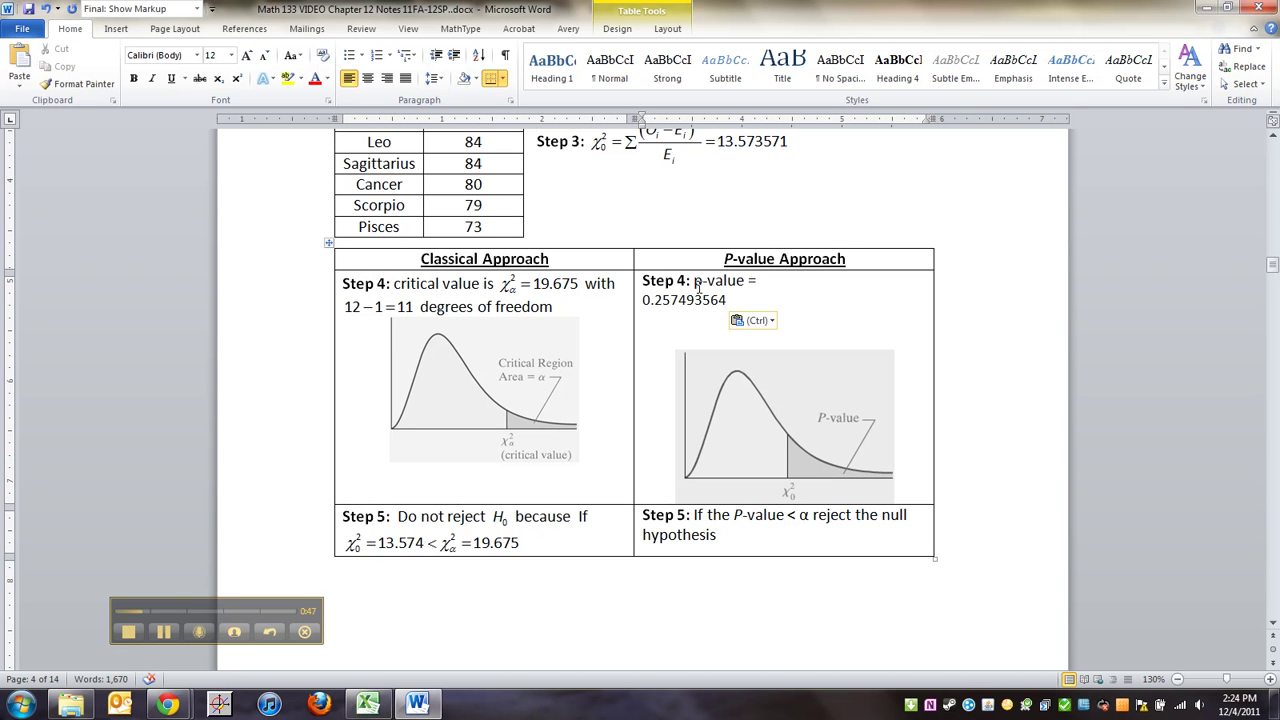
click(637, 302)
key(Left)
click(662, 292)
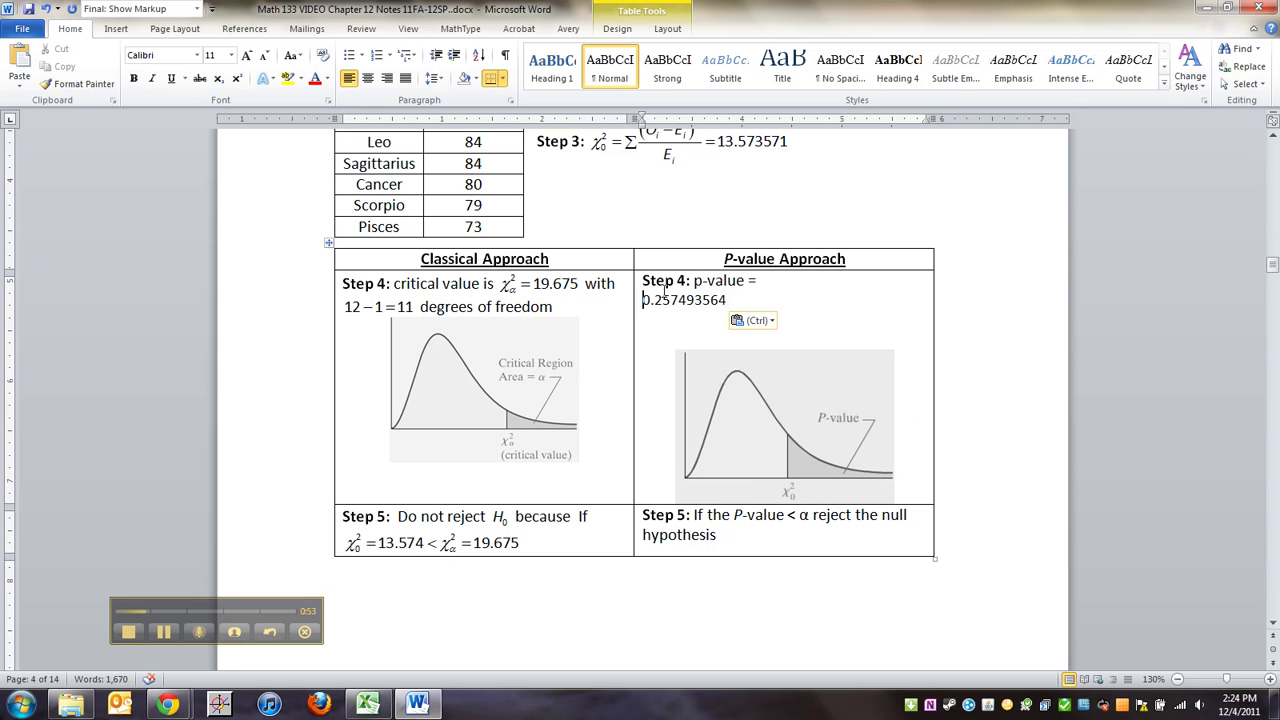
key(BackSpace)
click(760, 307)
key(BackSpace)
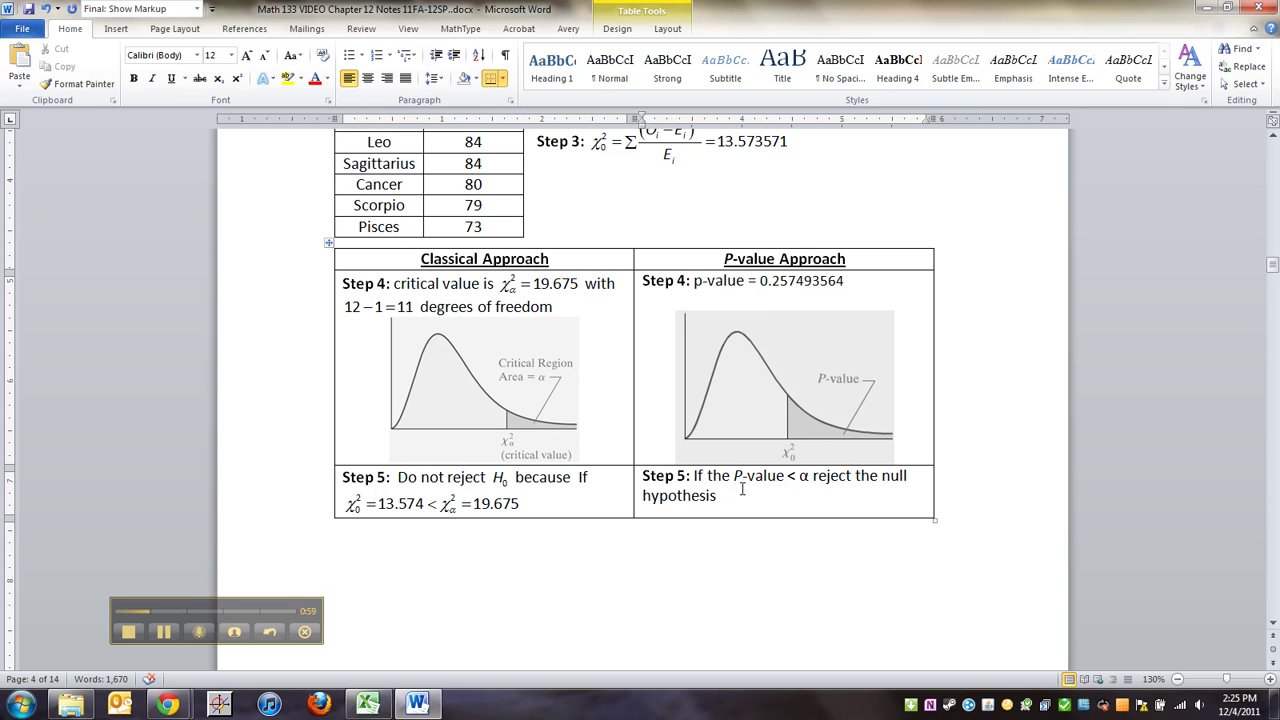
Start the P-value Step 5 decision and delete the stray 'If' from the classical Step 5
drag(716, 495, 694, 478)
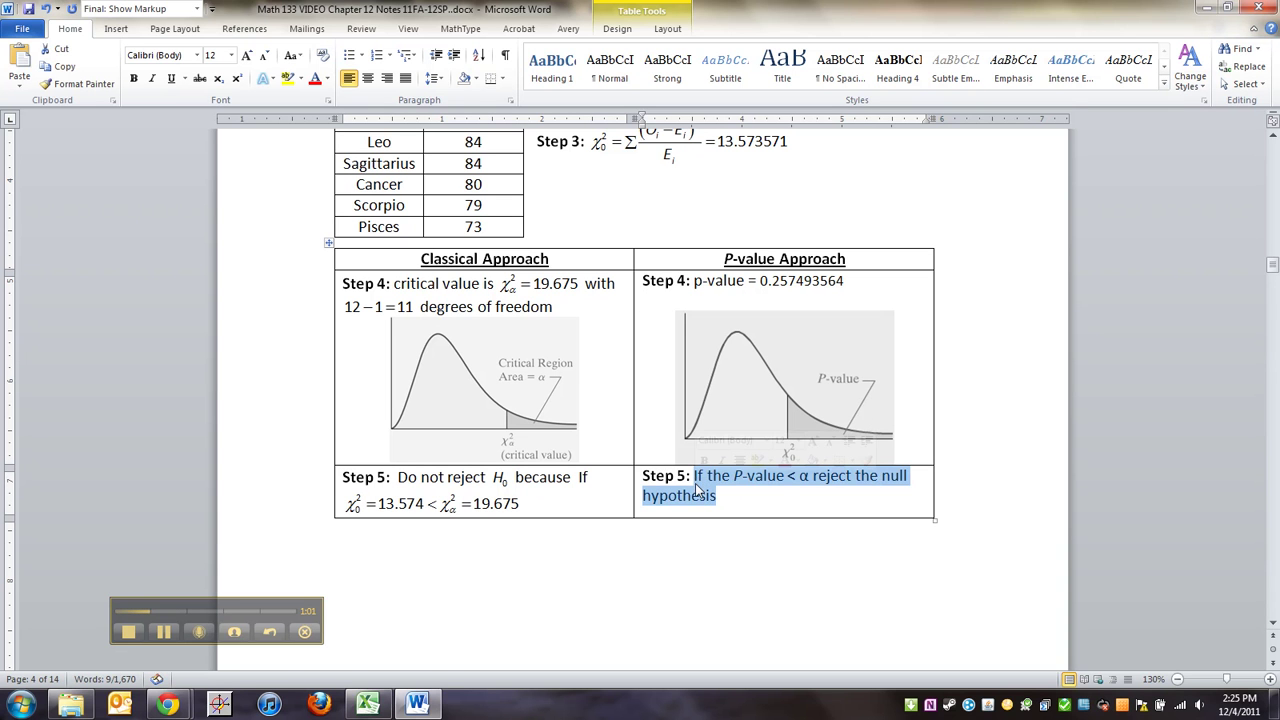
click(694, 477)
text(Do not )
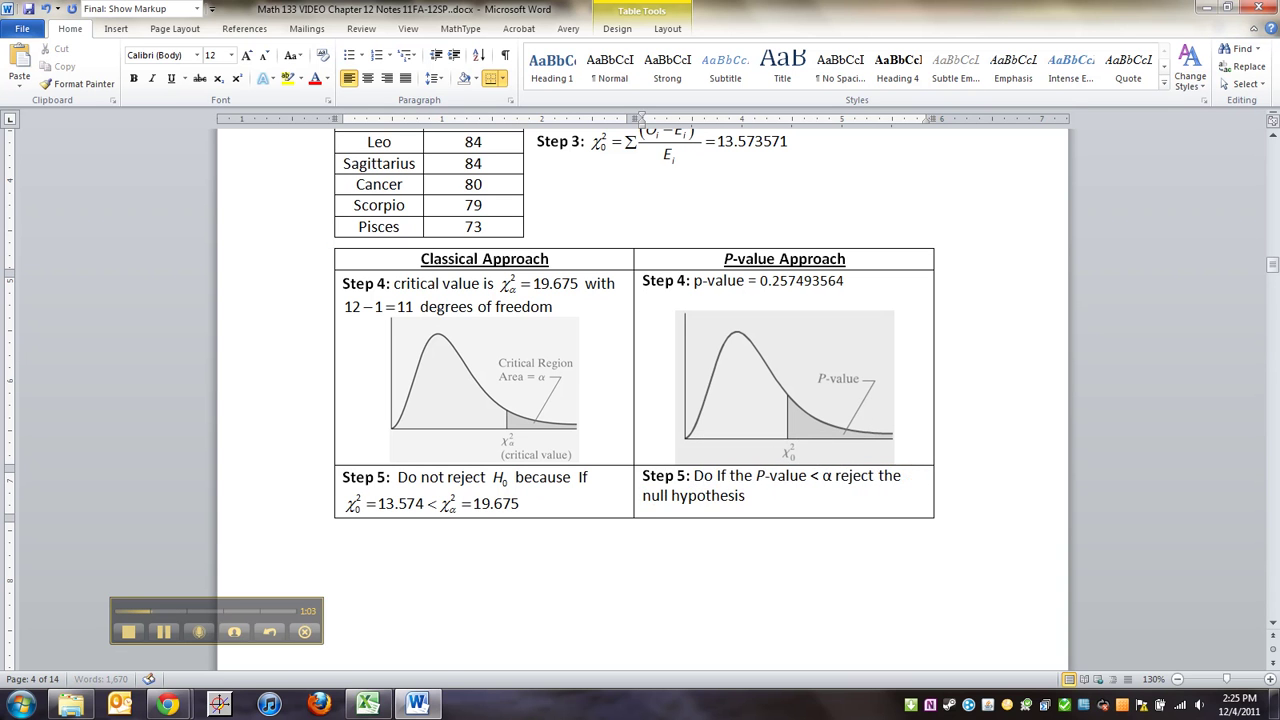
text(rehect)
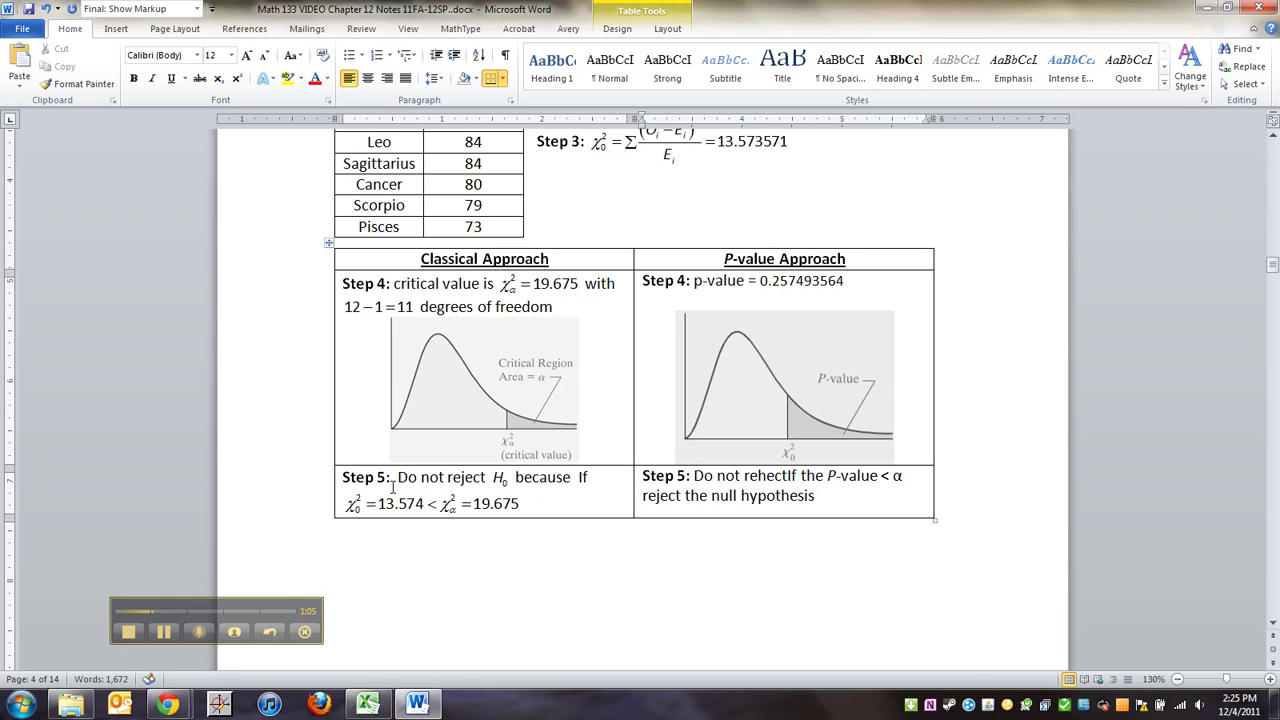
drag(398, 478, 572, 484)
key(ctrl+c)
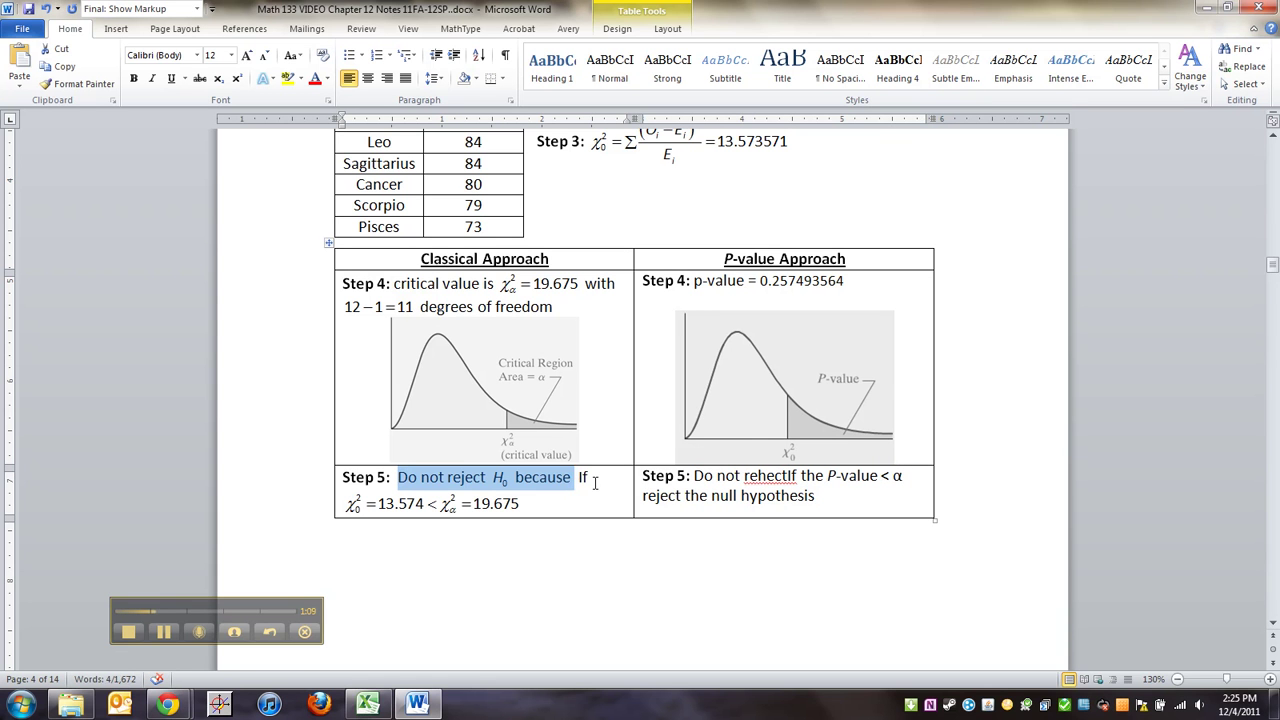
click(593, 480)
key(BackSpace)
key(BackSpace)
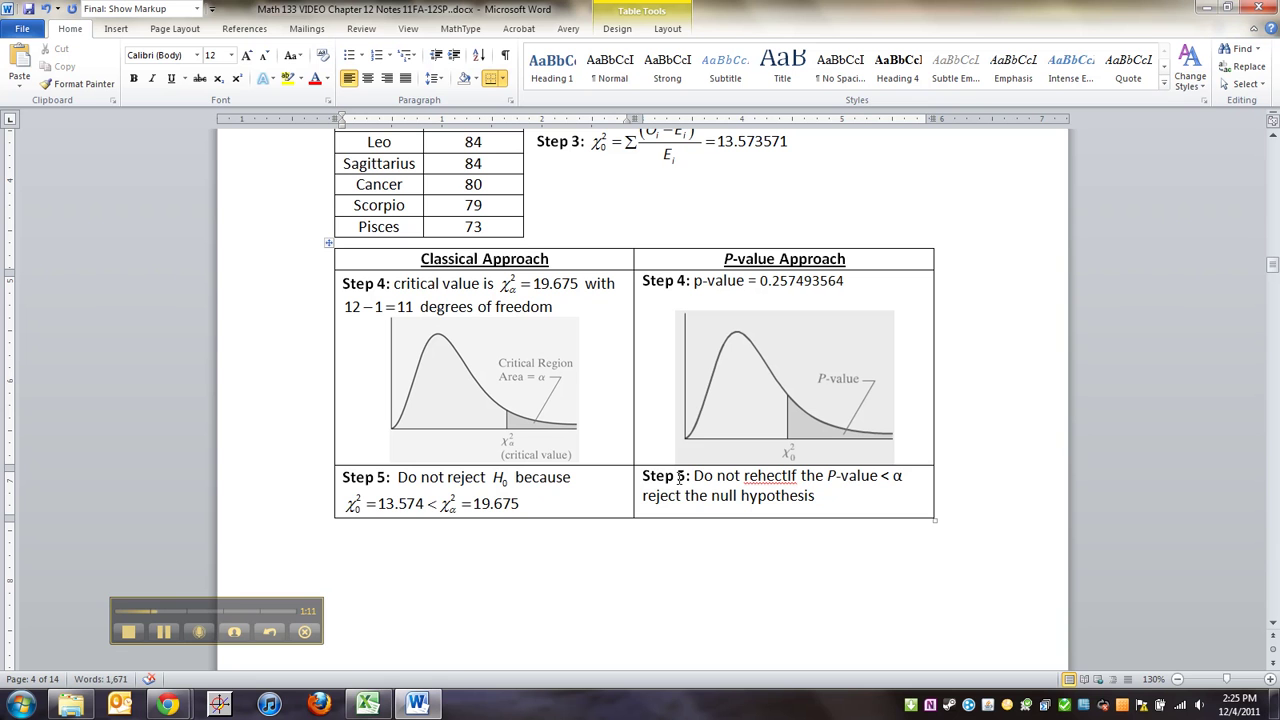
Make P-value Step 5 read 'Do not reject H0 because P-value = 0.2575 > α = 0.05'
drag(693, 477, 831, 476)
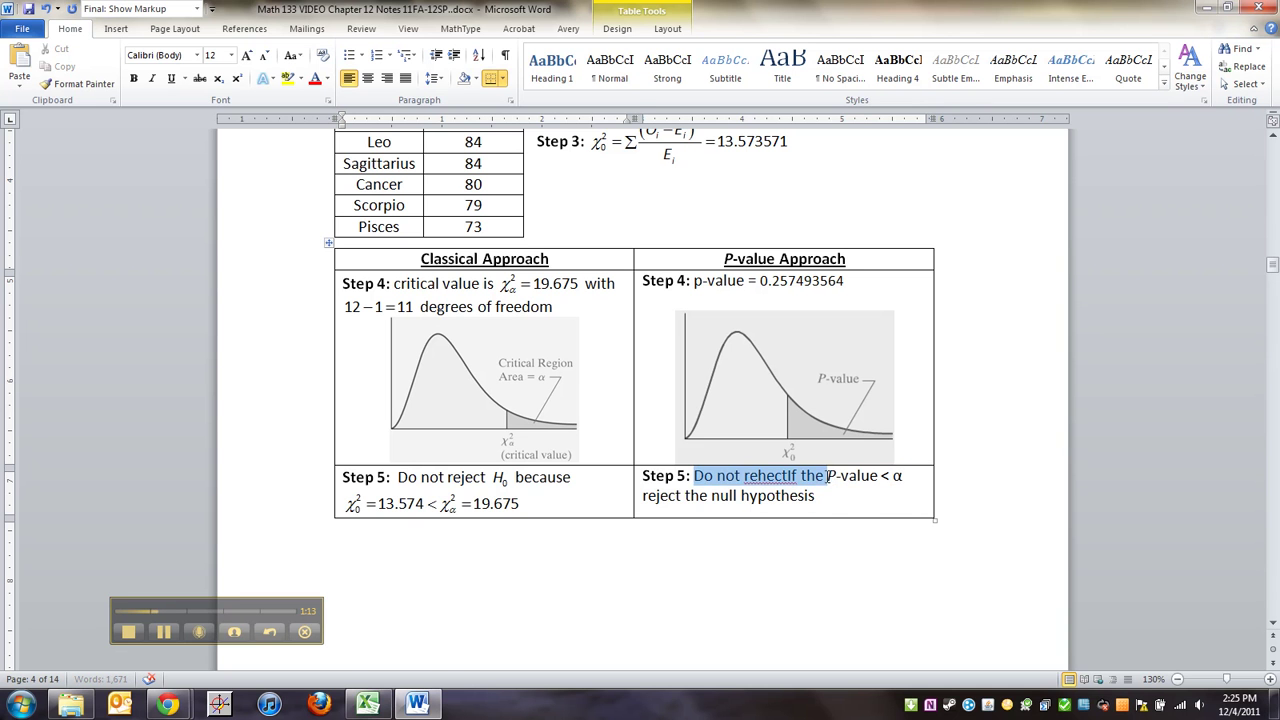
key(ctrl+v)
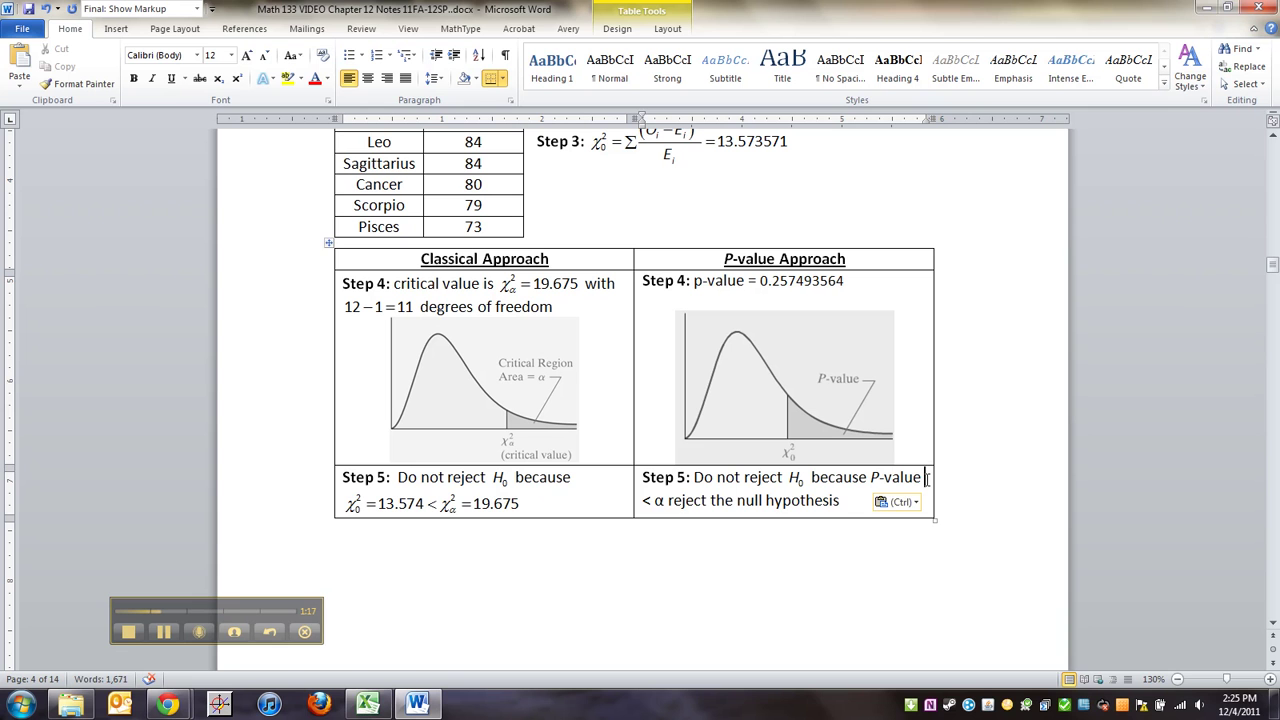
text(= 0.2)
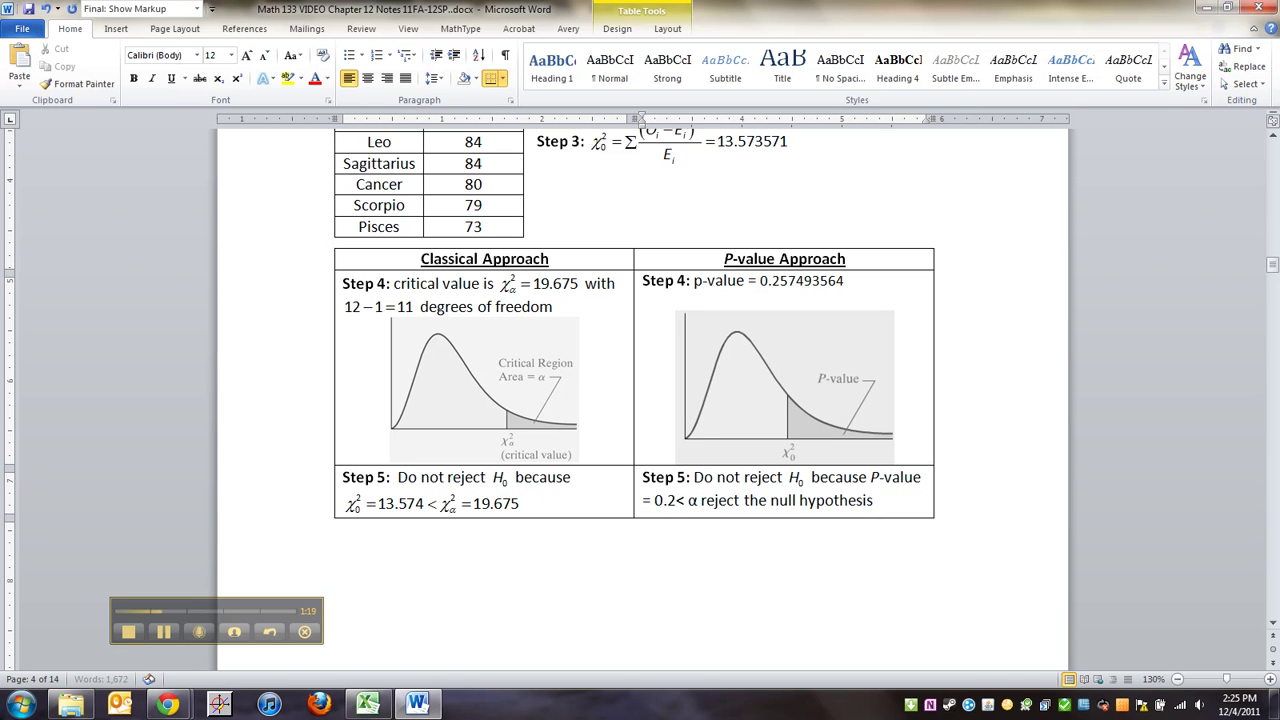
text(57)
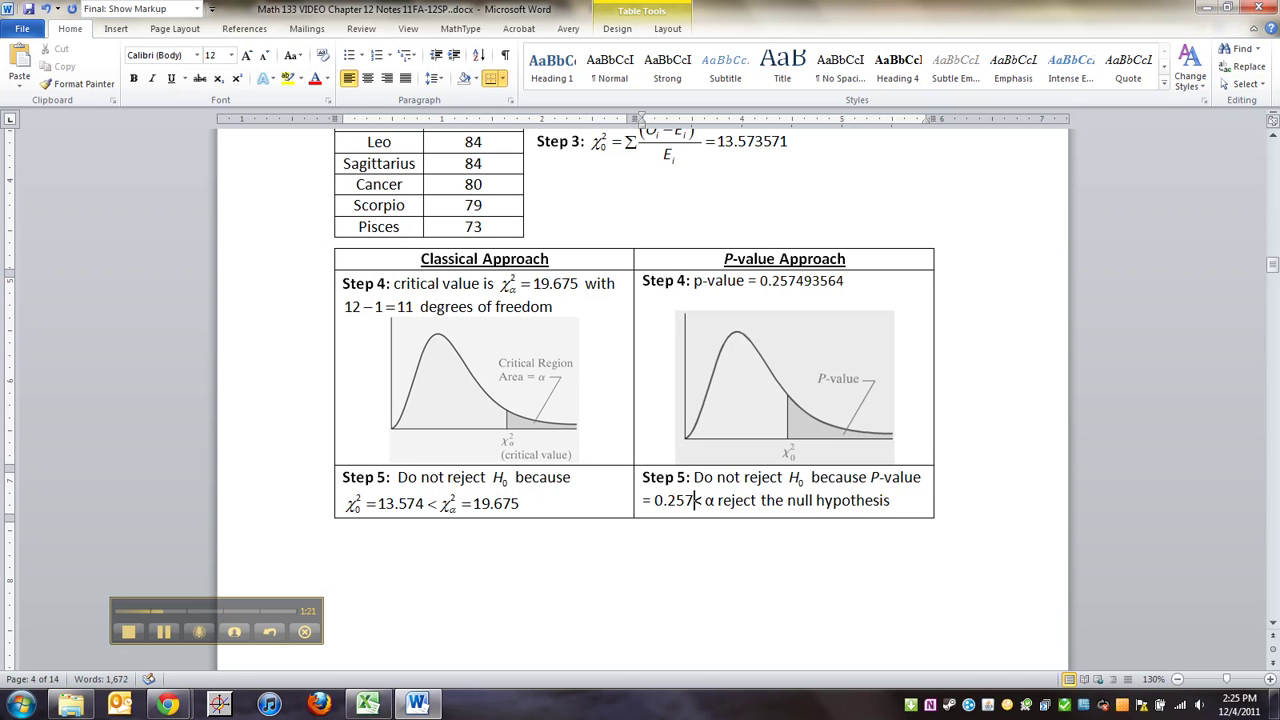
text(5)
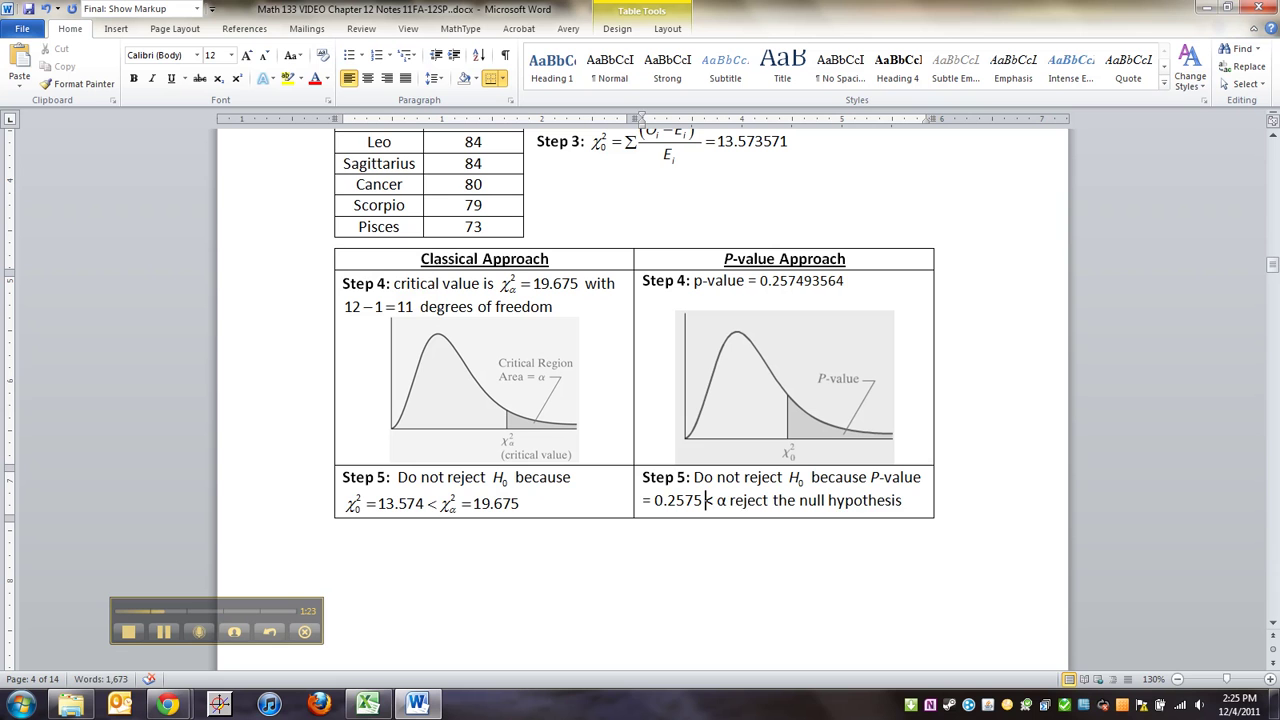
key(Delete)
text(>)
drag(737, 499, 897, 501)
key(Delete)
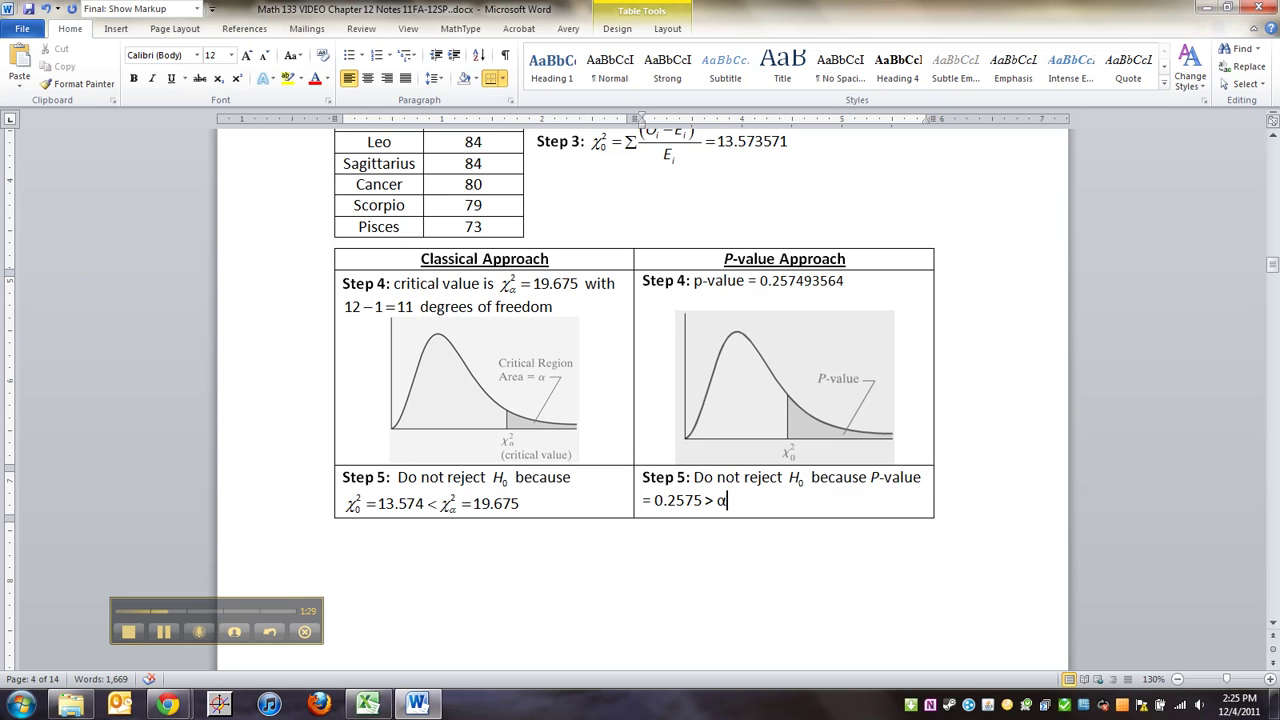
text(= 0.05)
Below the table, add a bold 'Step 6:' label and the not-sufficient-evidence conclusion sentence
click(686, 648)
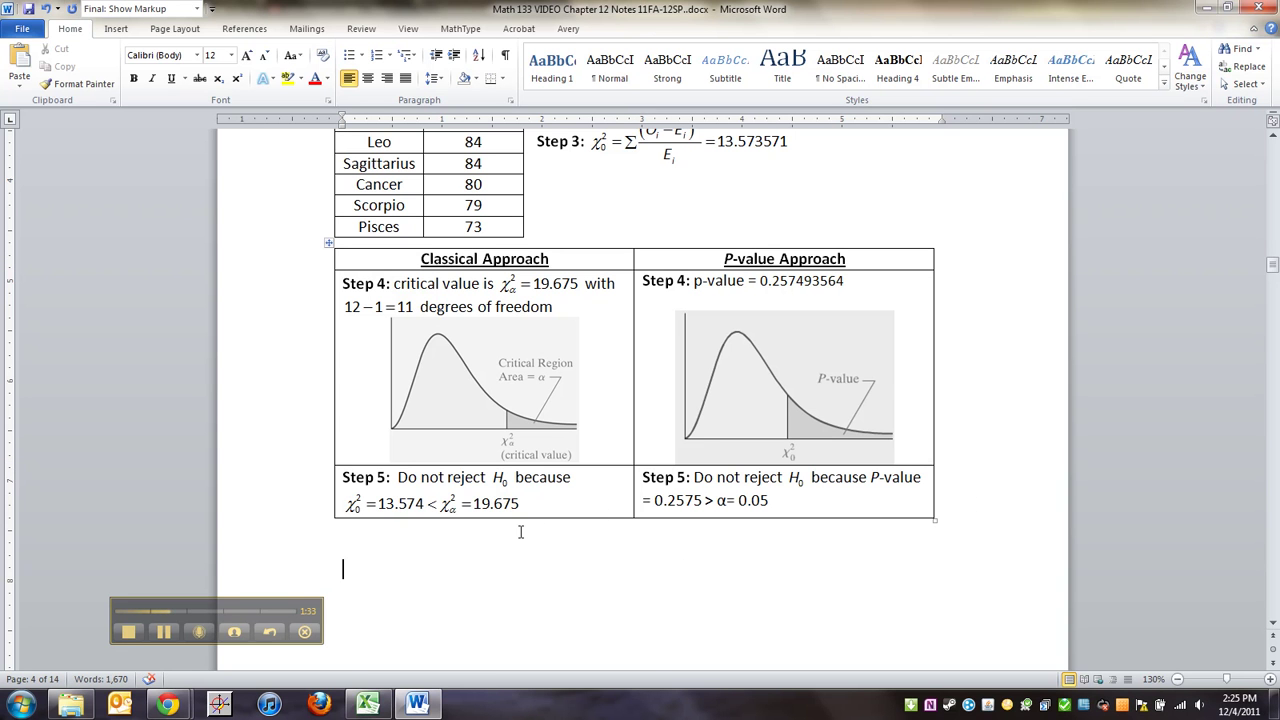
key(ctrl+b)
text(Step 6:)
key(ctrl+b)
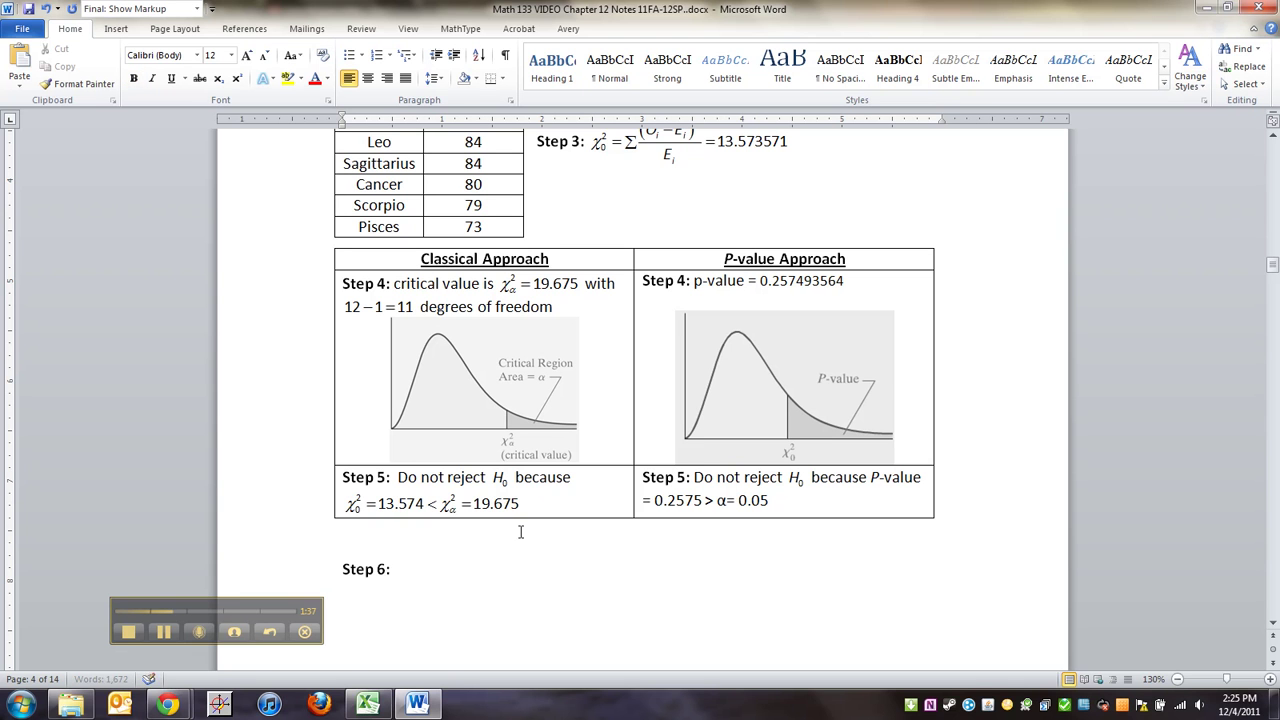
text(There is not suffi)
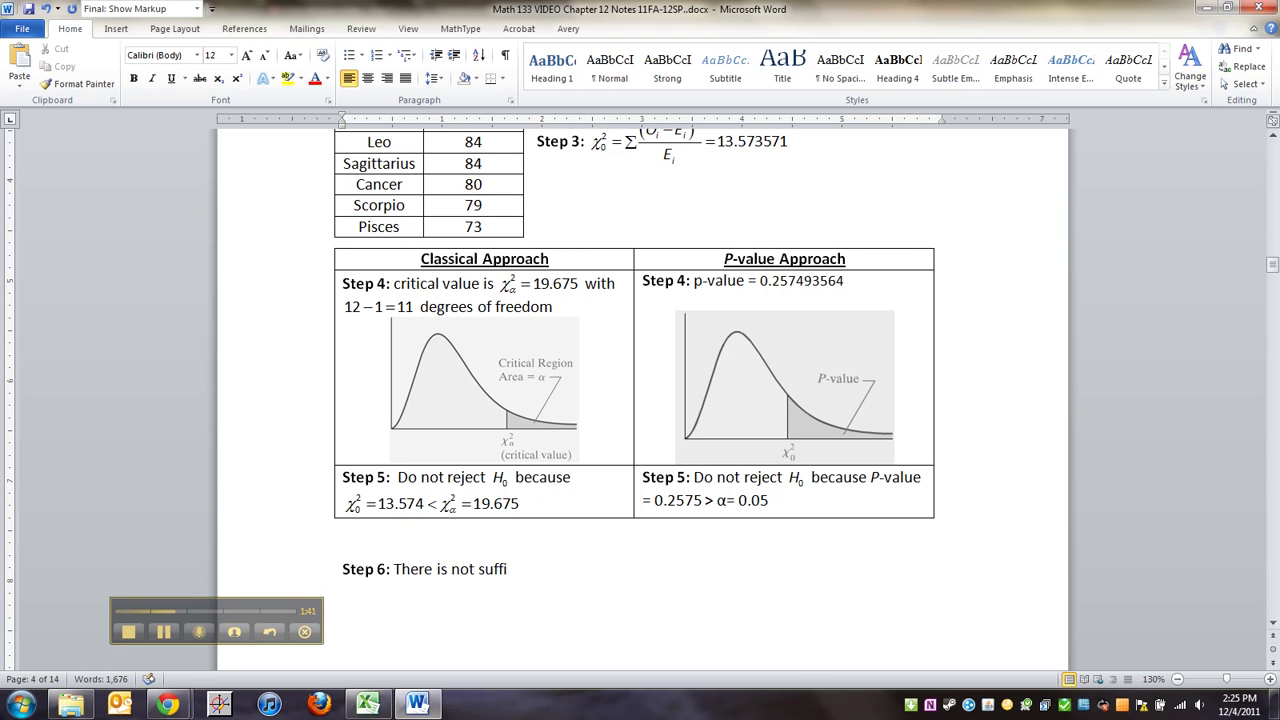
text(cient evidence to support)
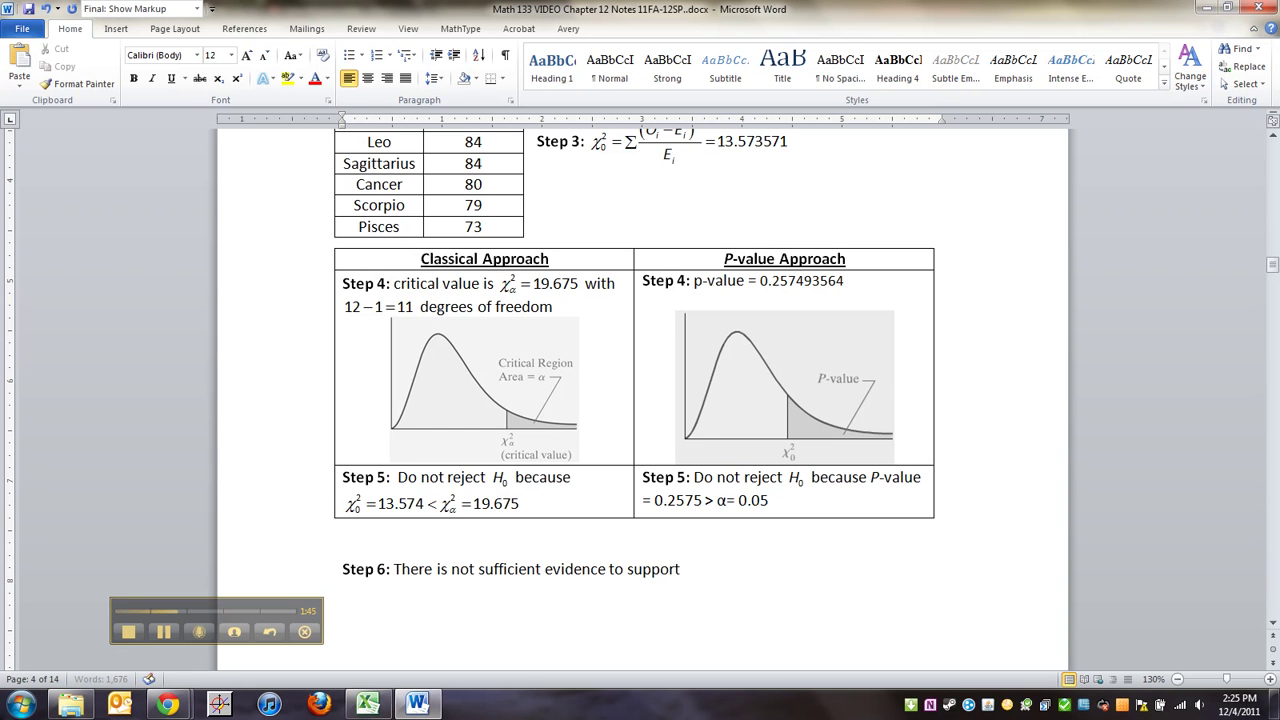
text( the claim,)
key(BackSpace)
text(that the prop)
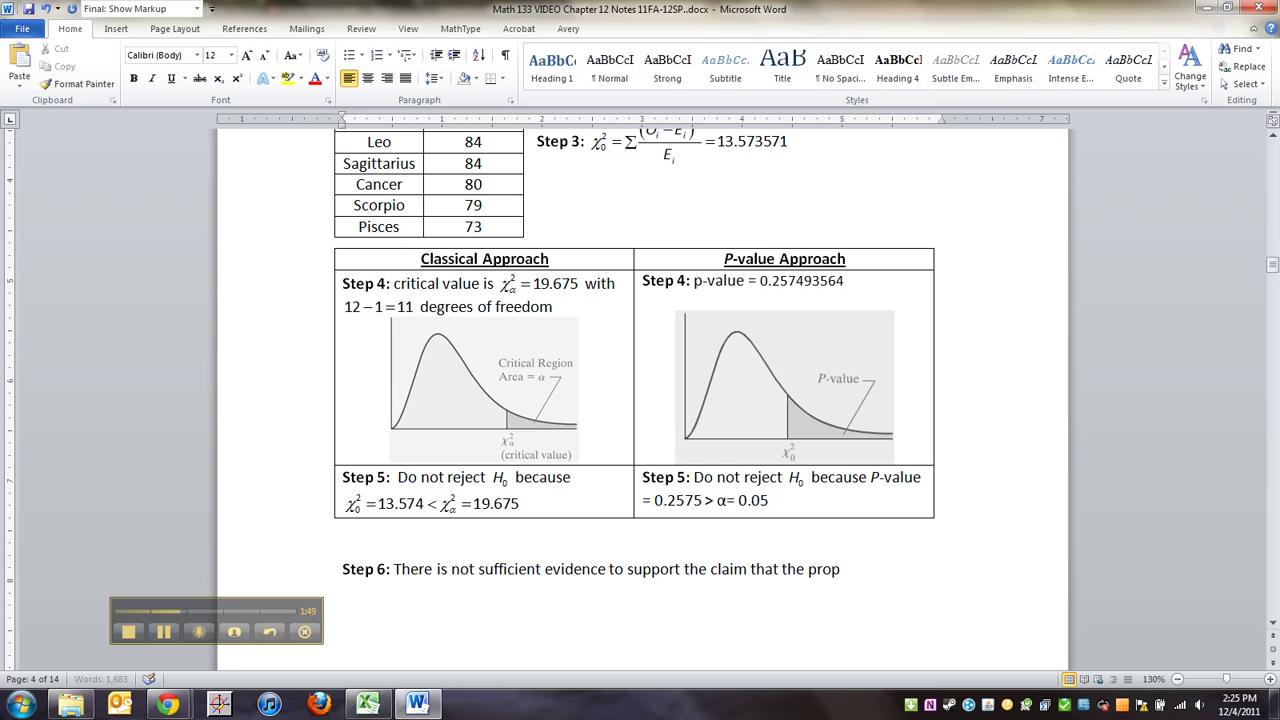
text(ortions fo)
key(BackSpace)
key(BackSpace)
text(of)
scroll(525, 550, up, 7)
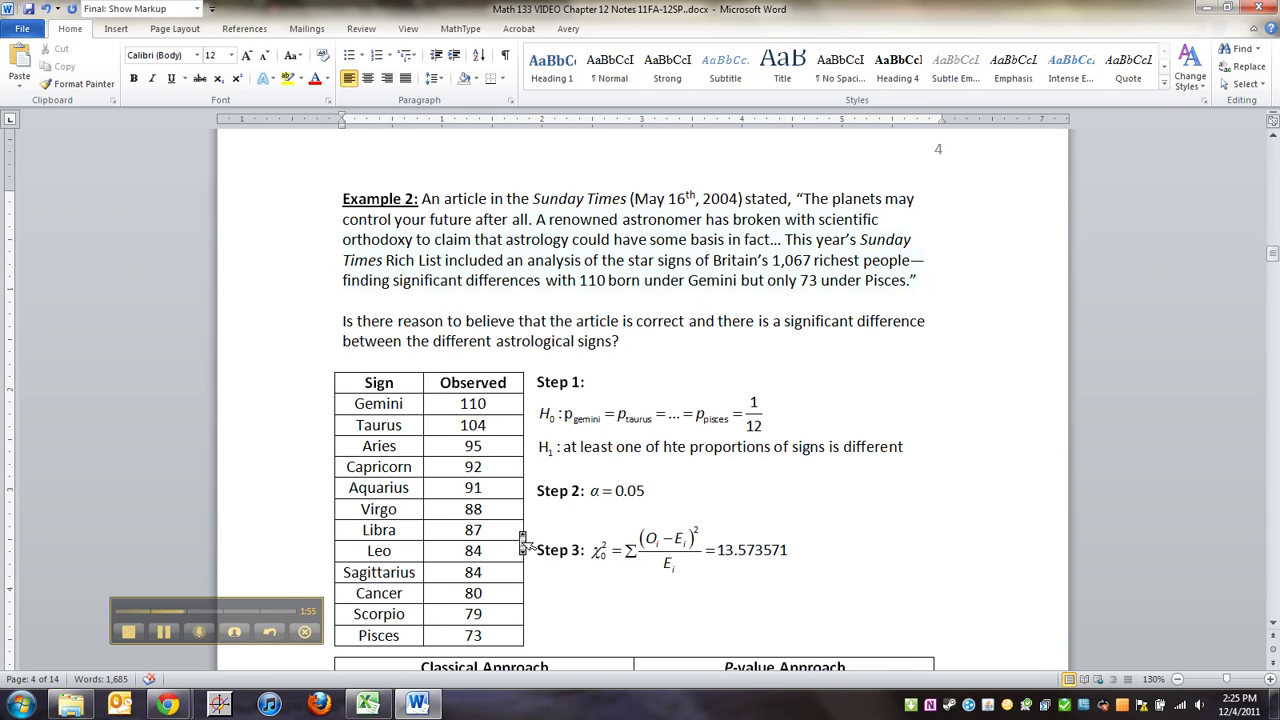
scroll(522, 545, down, 7)
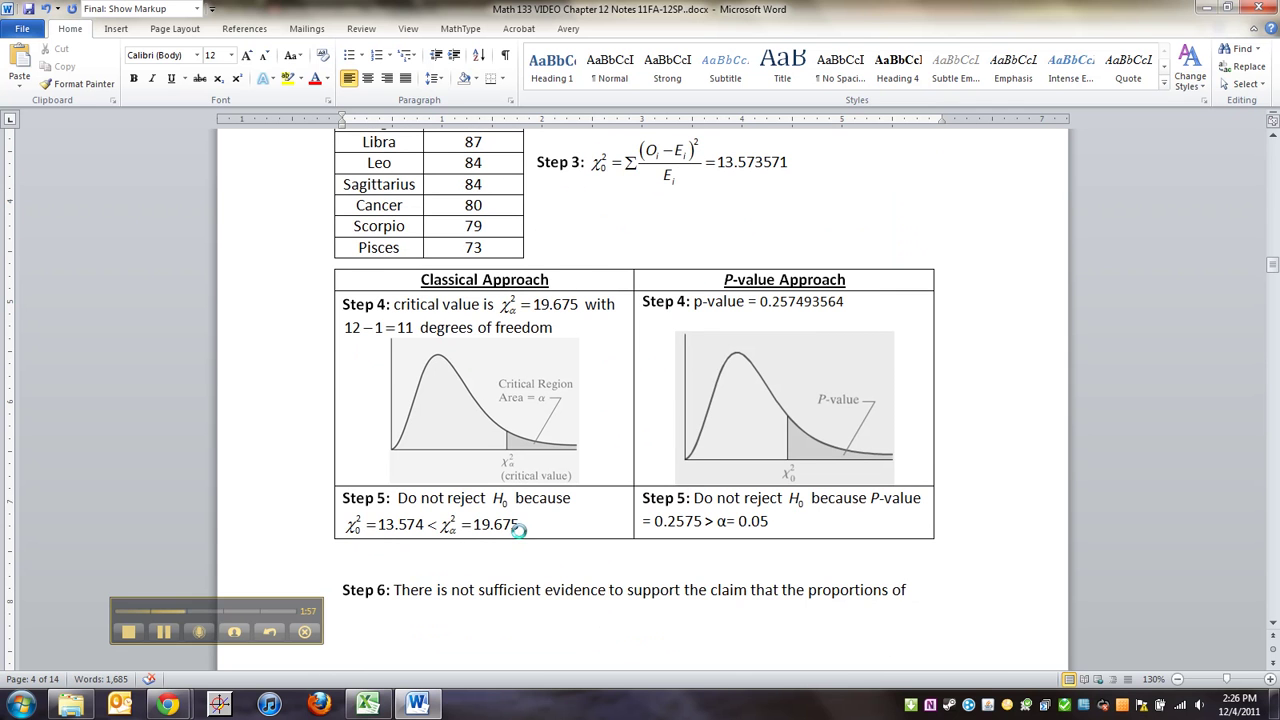
text(millionaires)
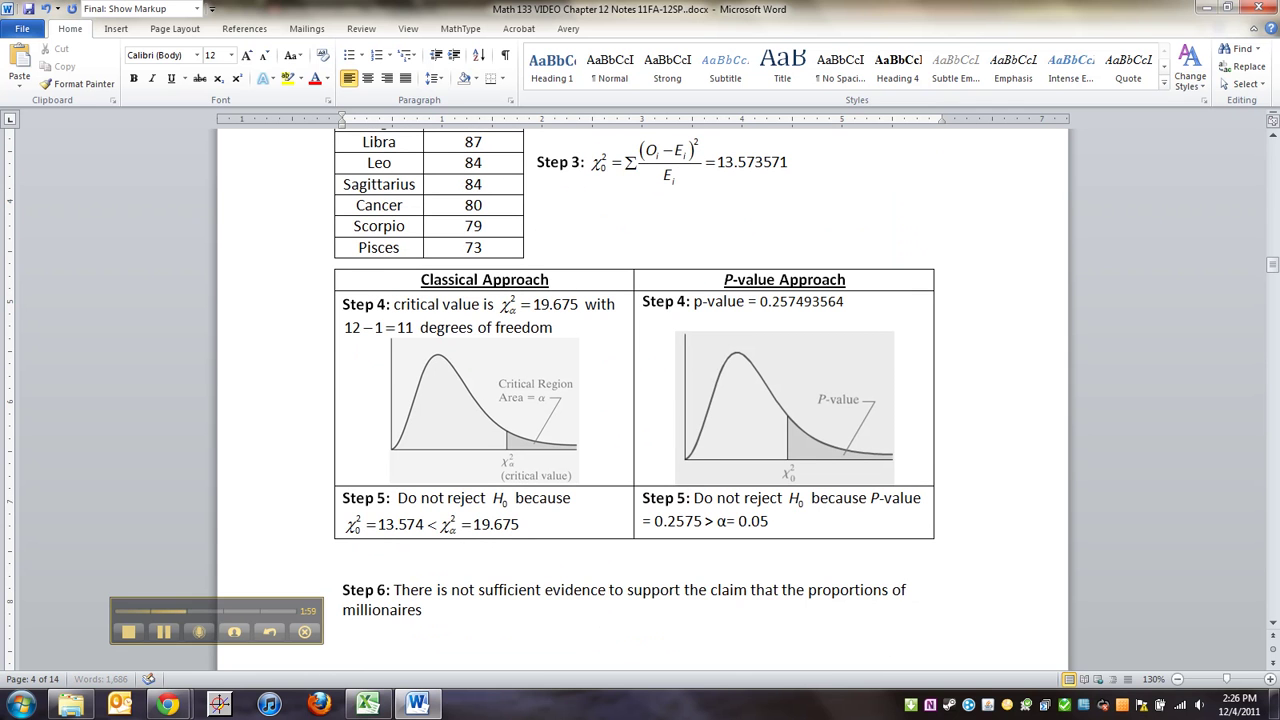
text( is d)
key(BackSpace)
text(s different tha)
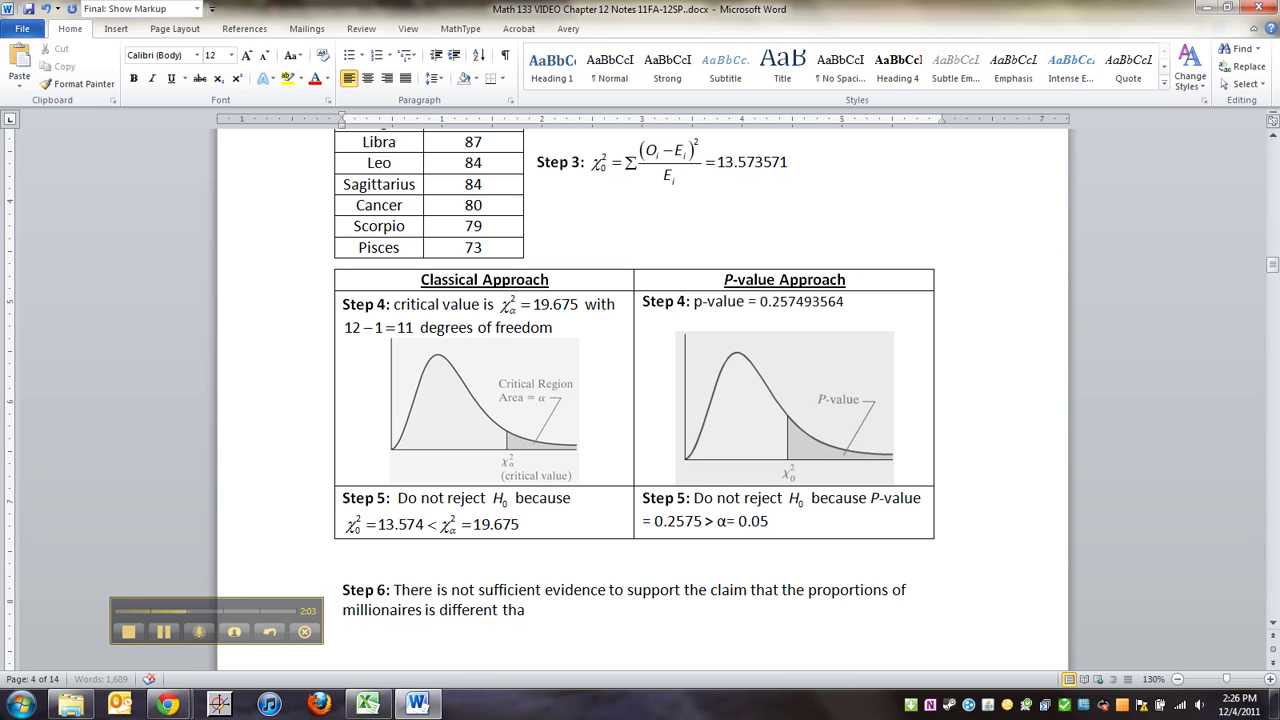
text(n wha)
key(BackSpace)
text(hat was expec)
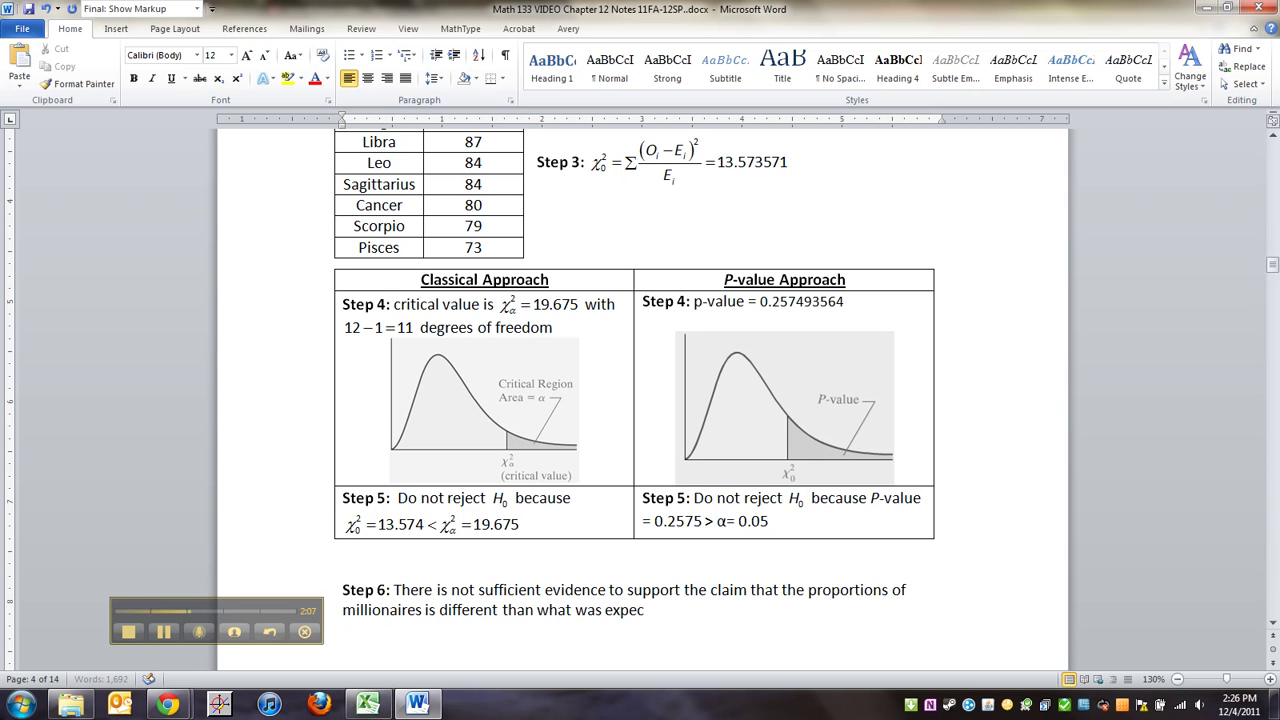
text(ted.)
Revise the conclusion to say the millionaires' astrological signs 'were different than what was expected.'
click(421, 610)
text(')
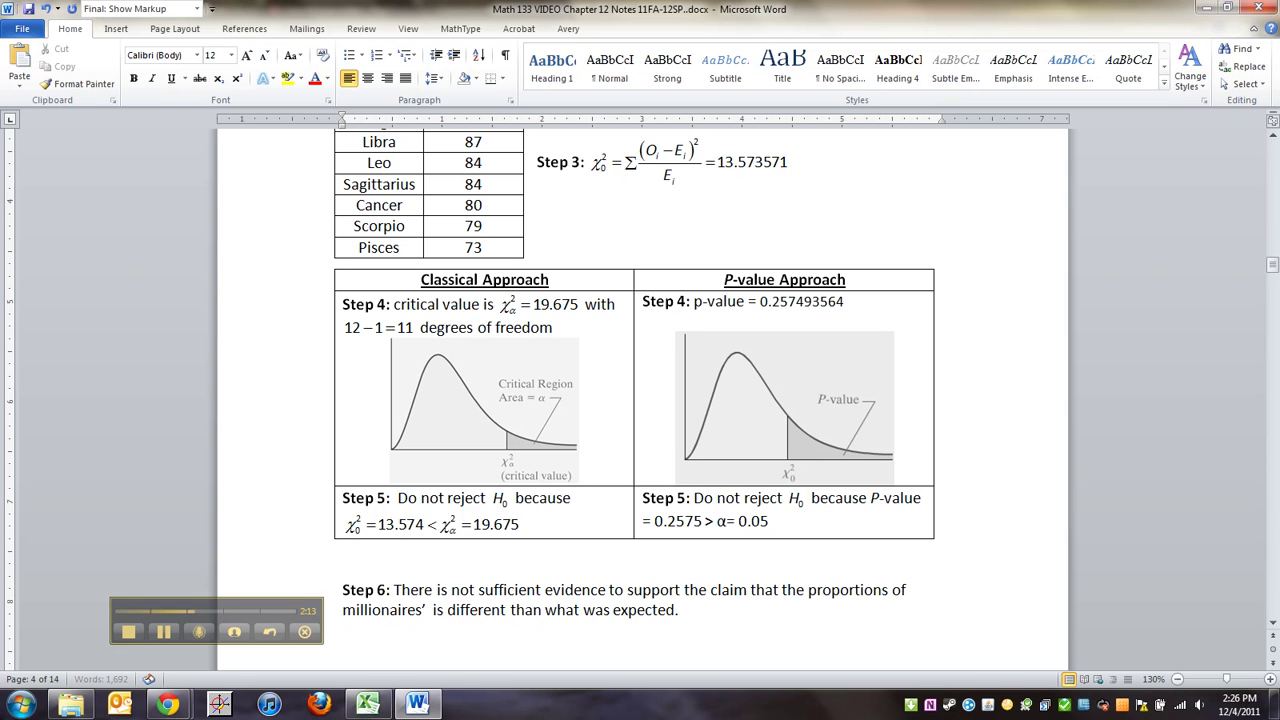
text( astrologic)
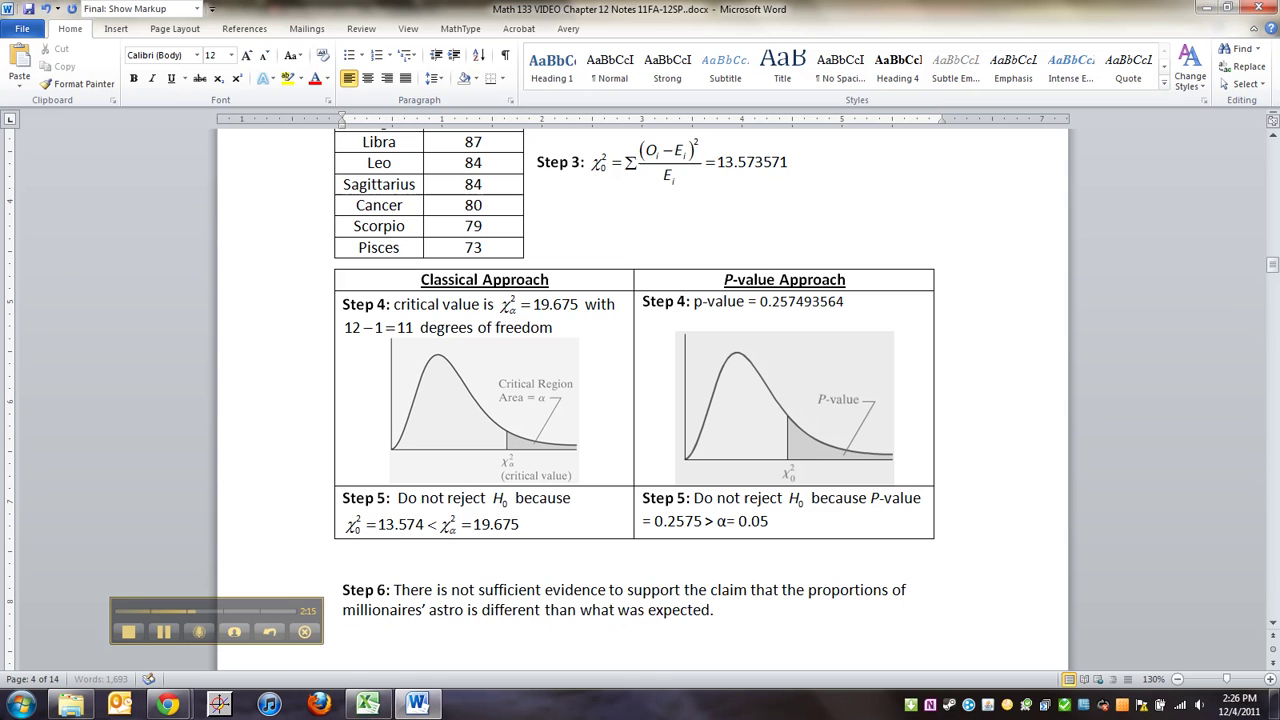
text(al signs)
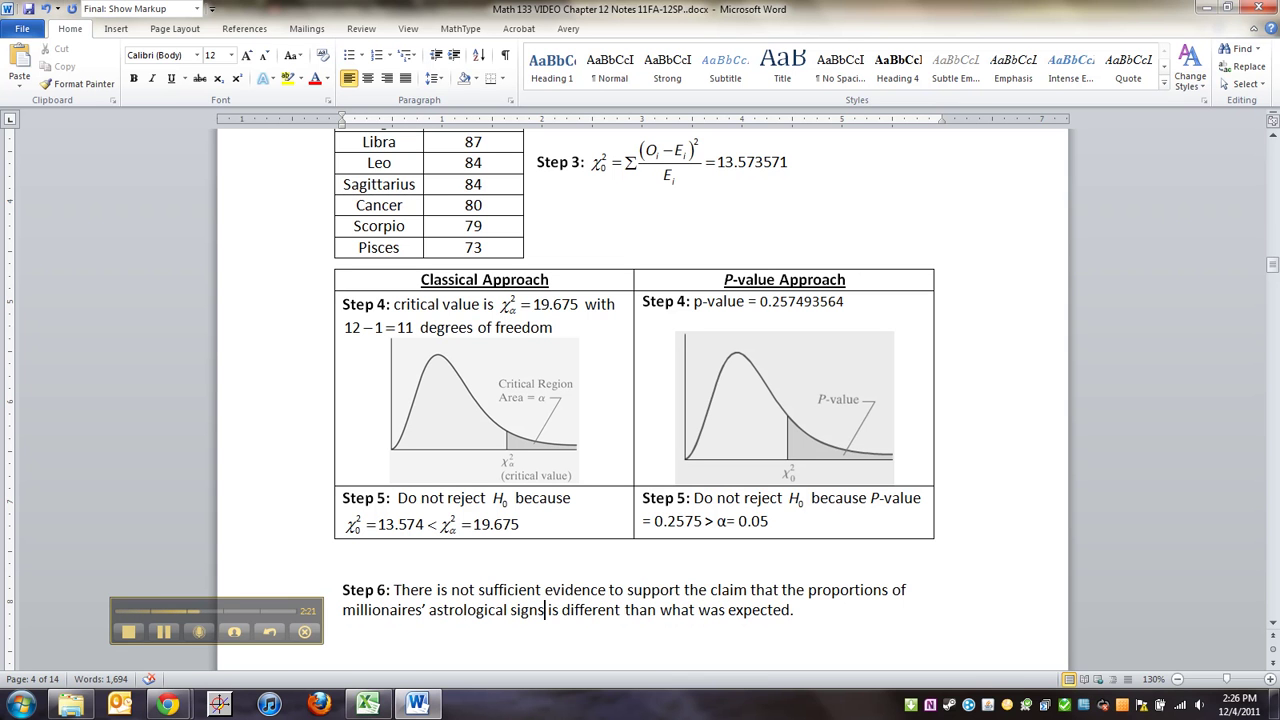
key(Delete)
key(Delete)
key(Delete)
text(were)
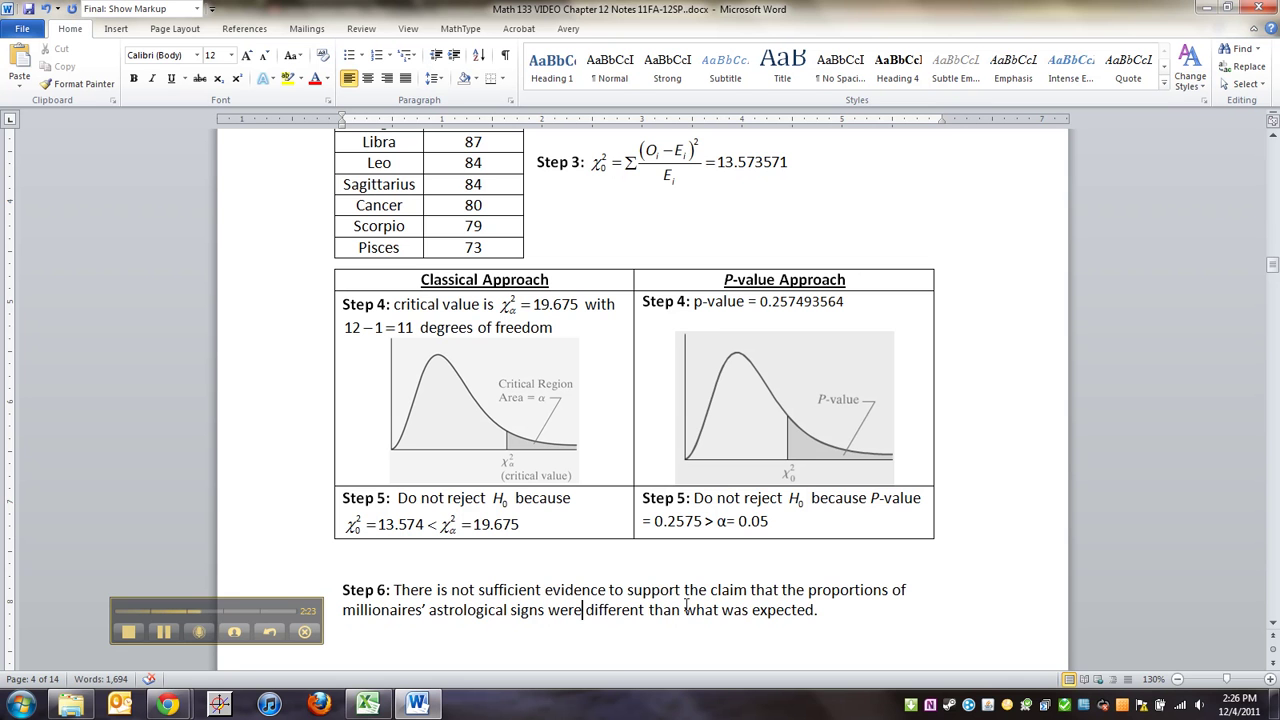
click(828, 610)
scroll(828, 610, down, 2)
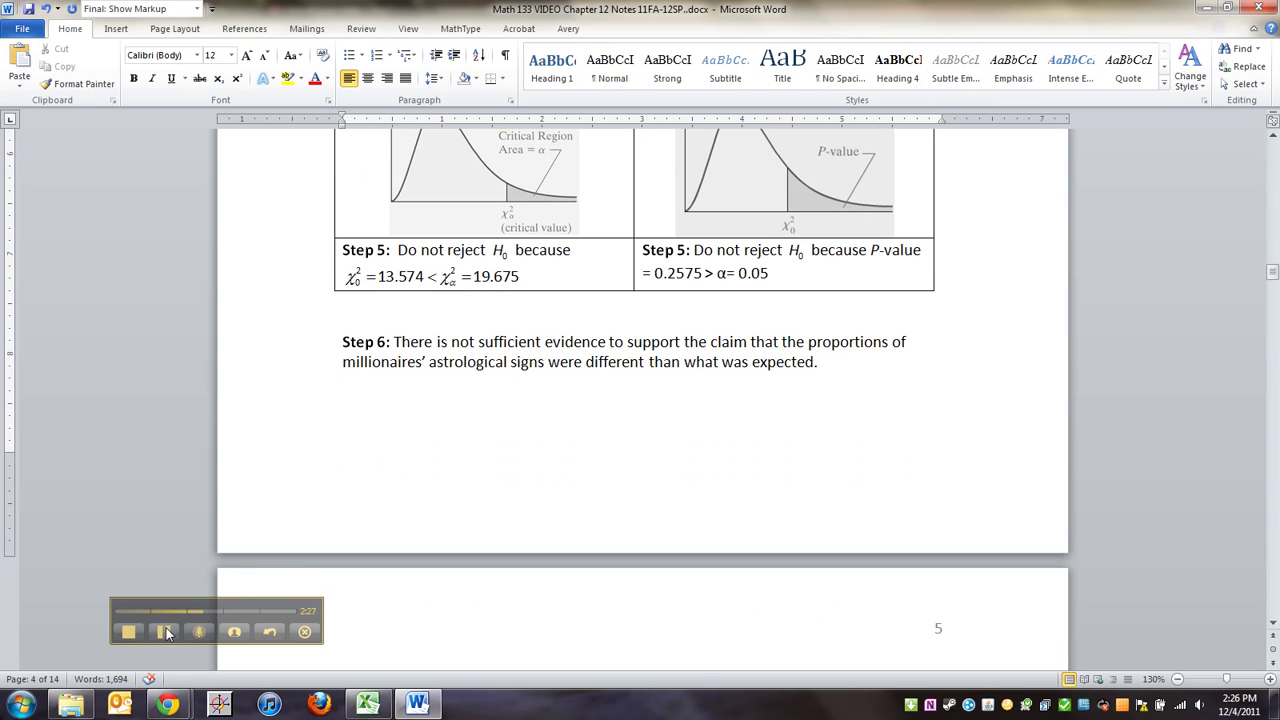
scroll(542, 460, up, 3)
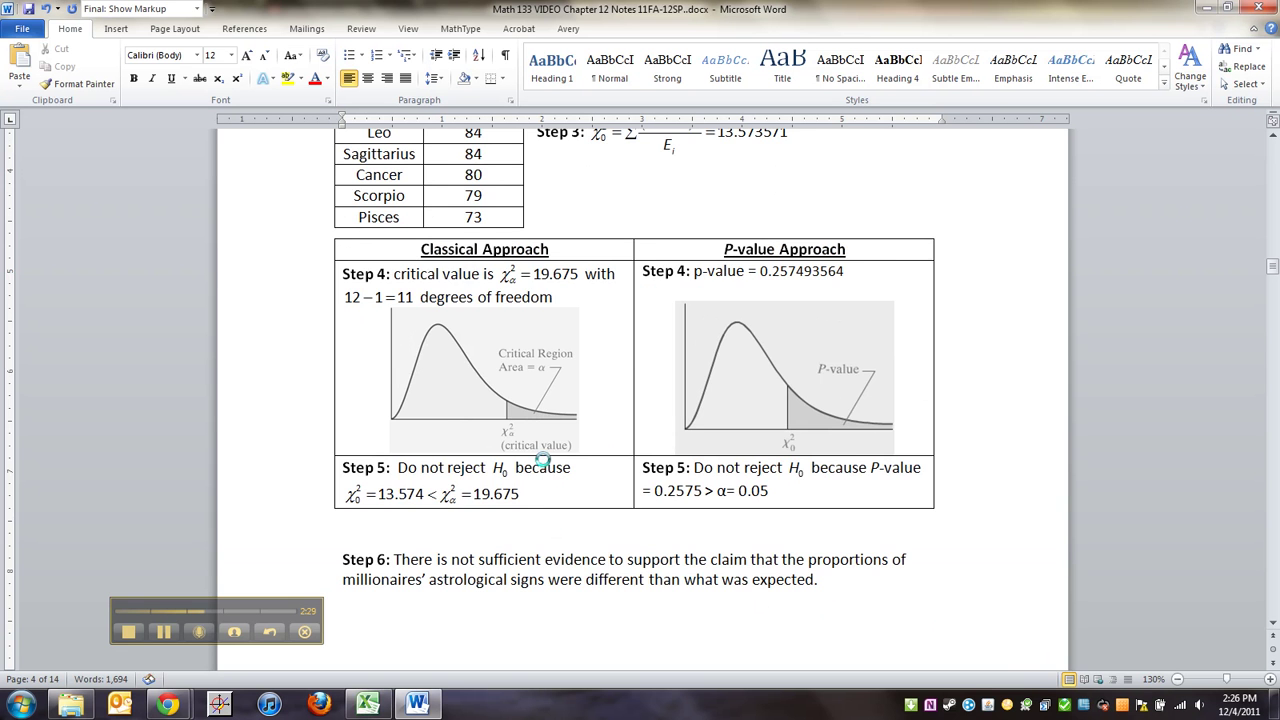
click(170, 707)
In StatCrunch's 12_2_18.txt data, review the twelve sign names and their Observed counts
click(258, 632)
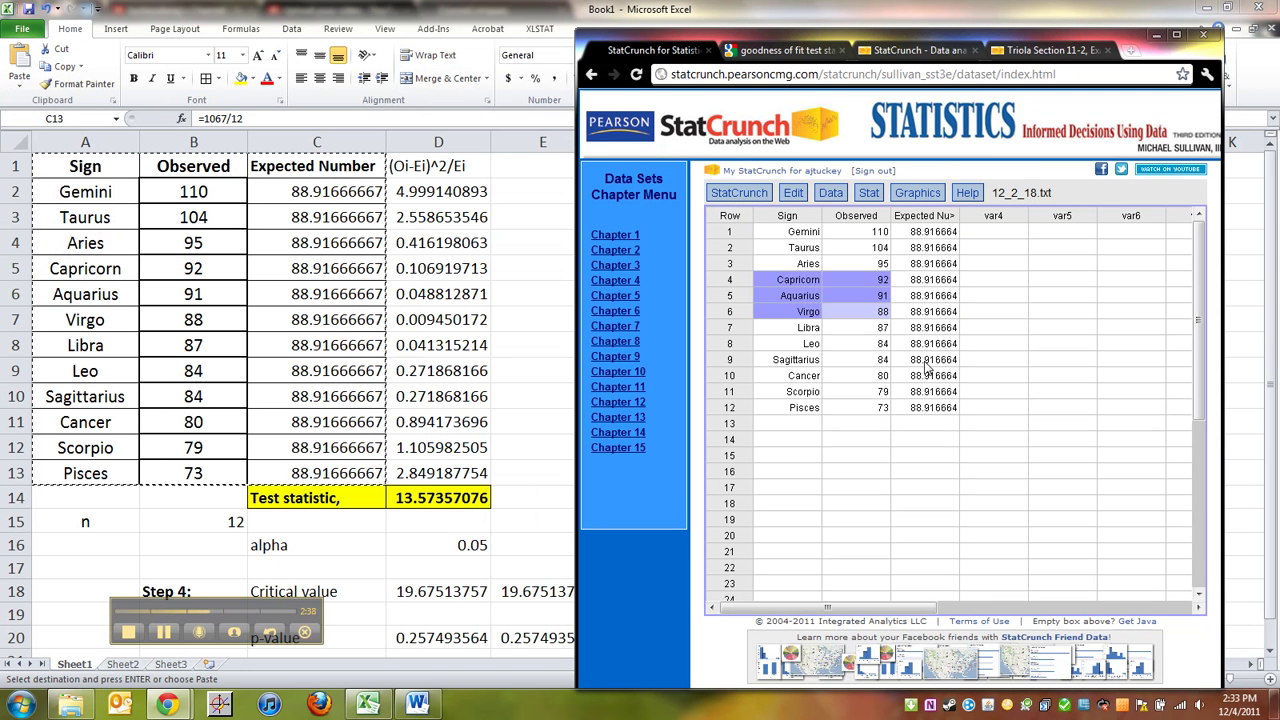
click(805, 344)
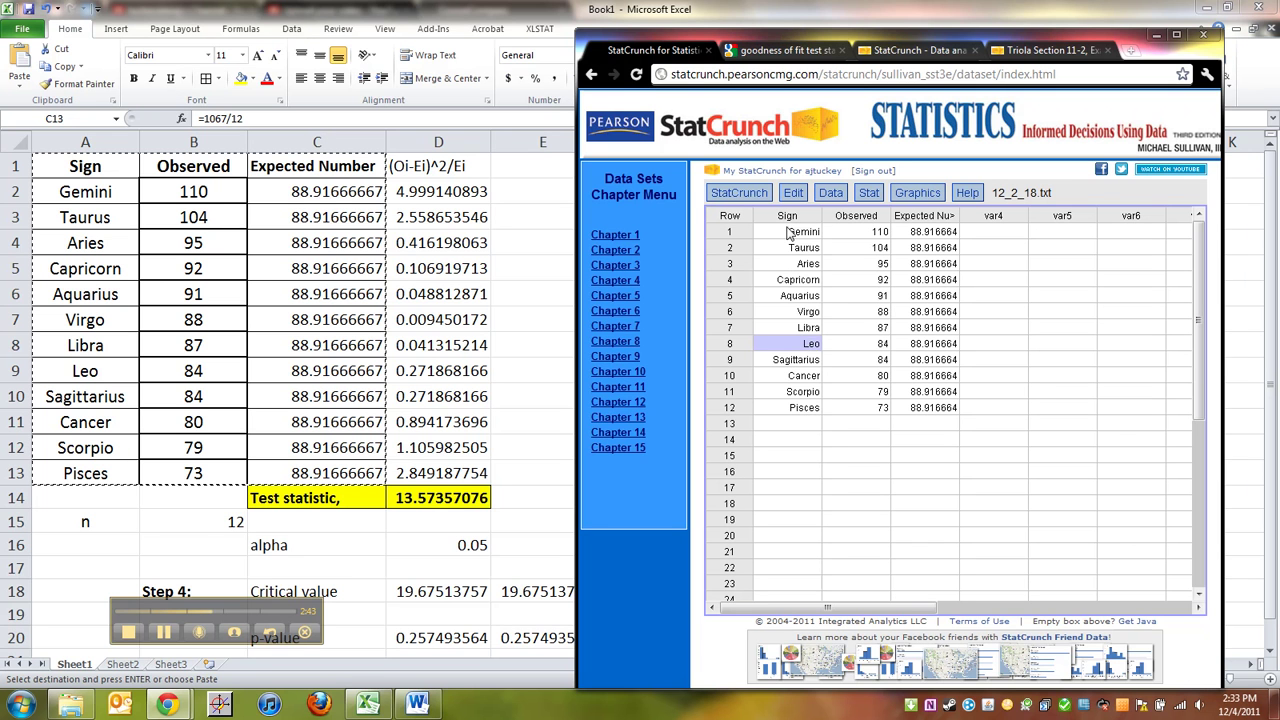
drag(790, 232, 800, 413)
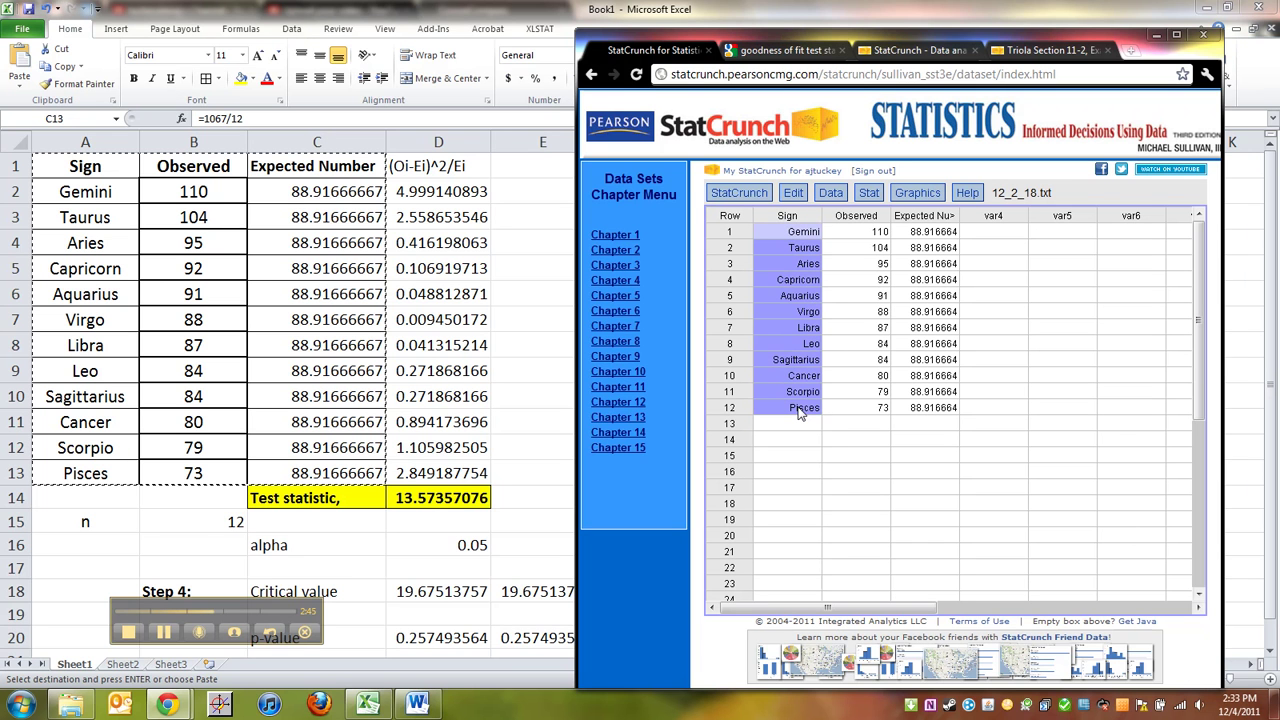
click(849, 375)
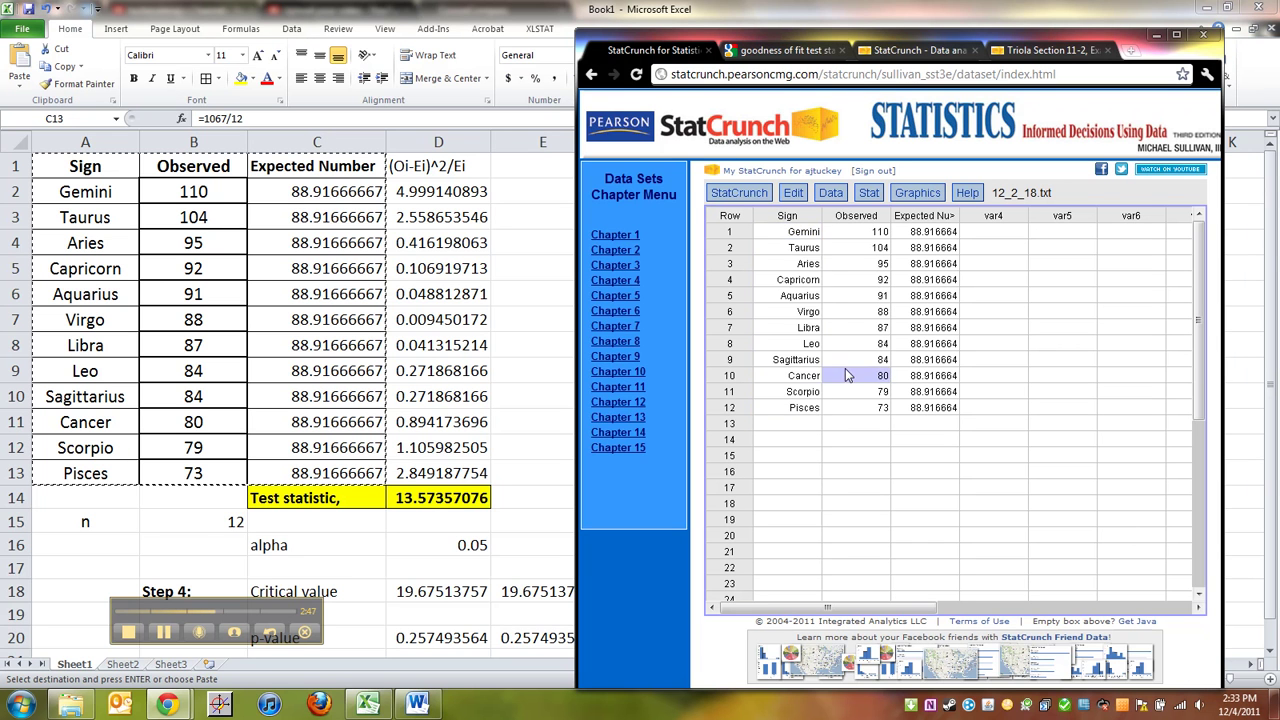
Step through the Expected Number values (each 88.916664) and Observed counts such as Gemini's 110
click(852, 231)
click(933, 232)
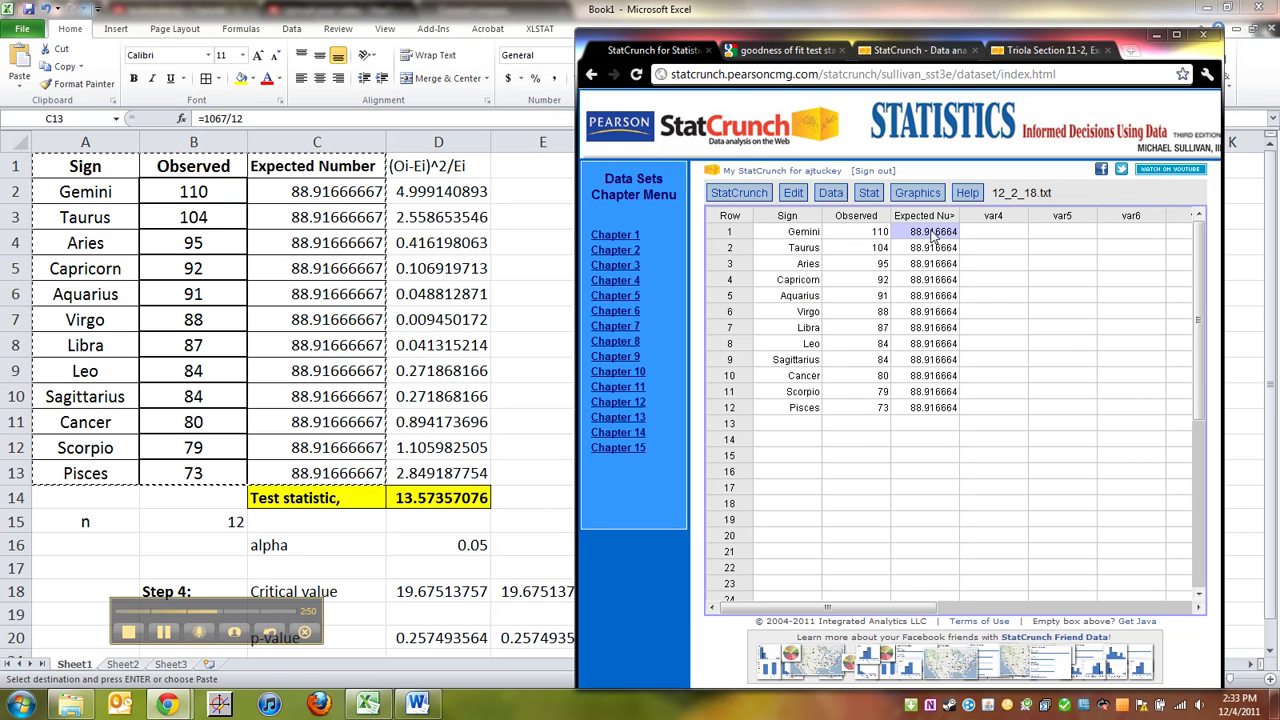
key(Down)
key(Down)
key(Down)
key(Down)
key(Down)
key(Down)
key(Down)
key(Down)
key(Down)
key(Down)
key(Down)
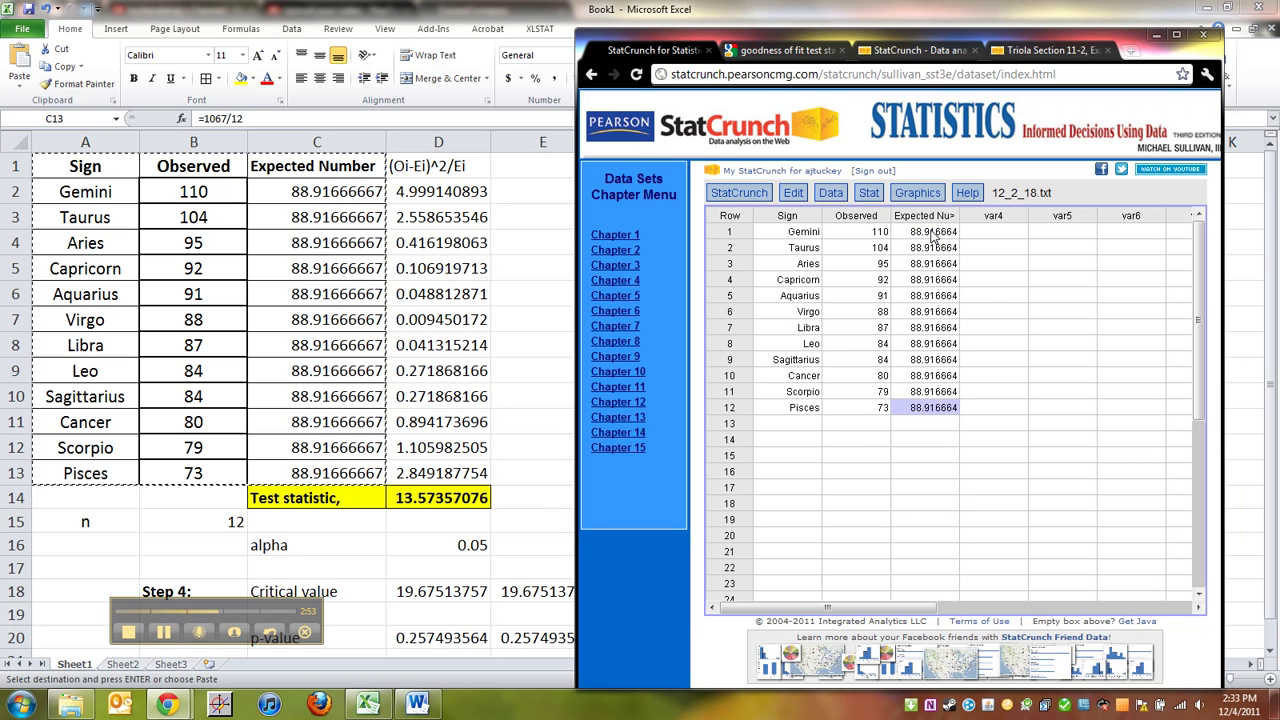
key(Down)
key(Left)
key(Up)
key(Up)
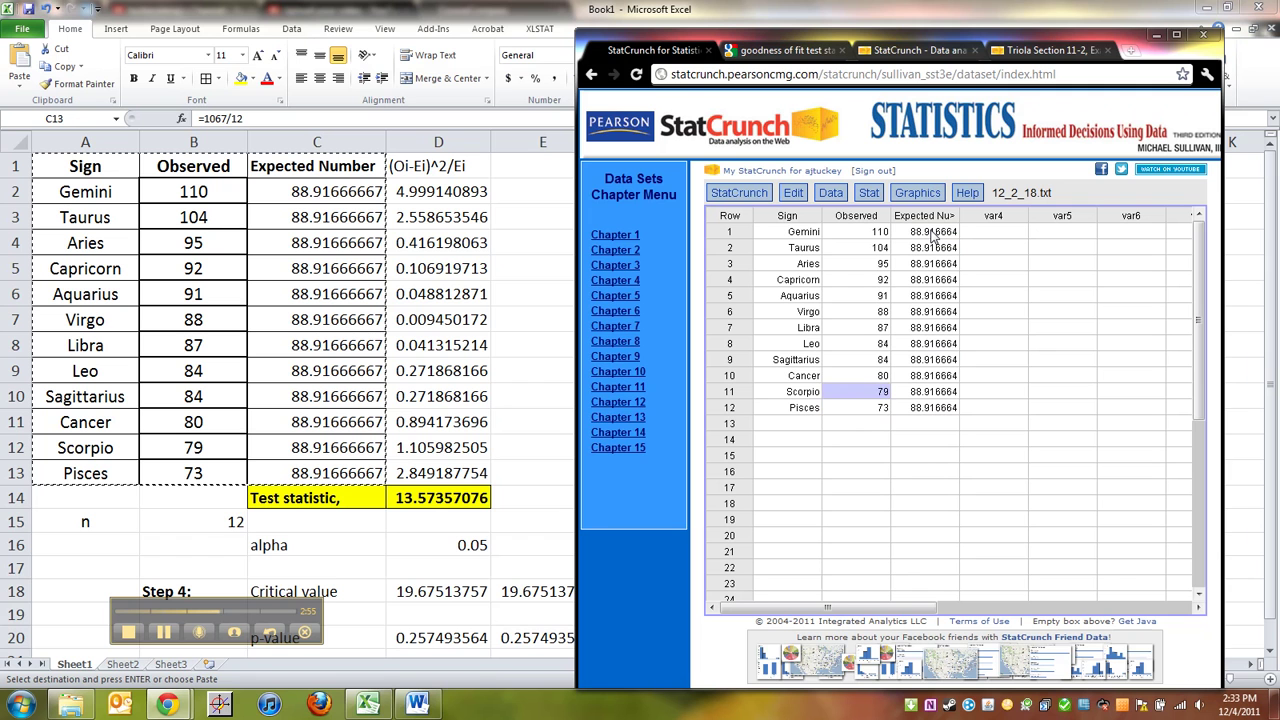
key(Right)
key(Up)
key(Up)
key(Up)
key(Up)
key(Up)
key(Up)
key(Up)
key(Up)
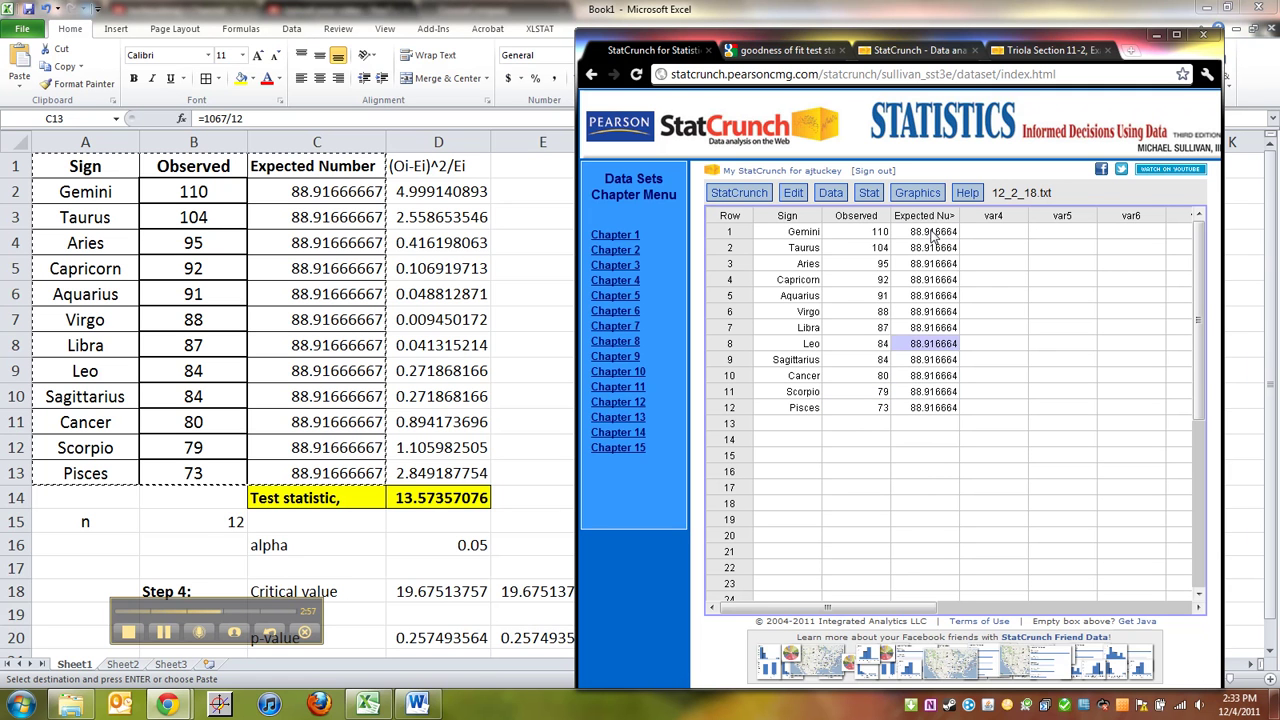
key(Up)
key(Up)
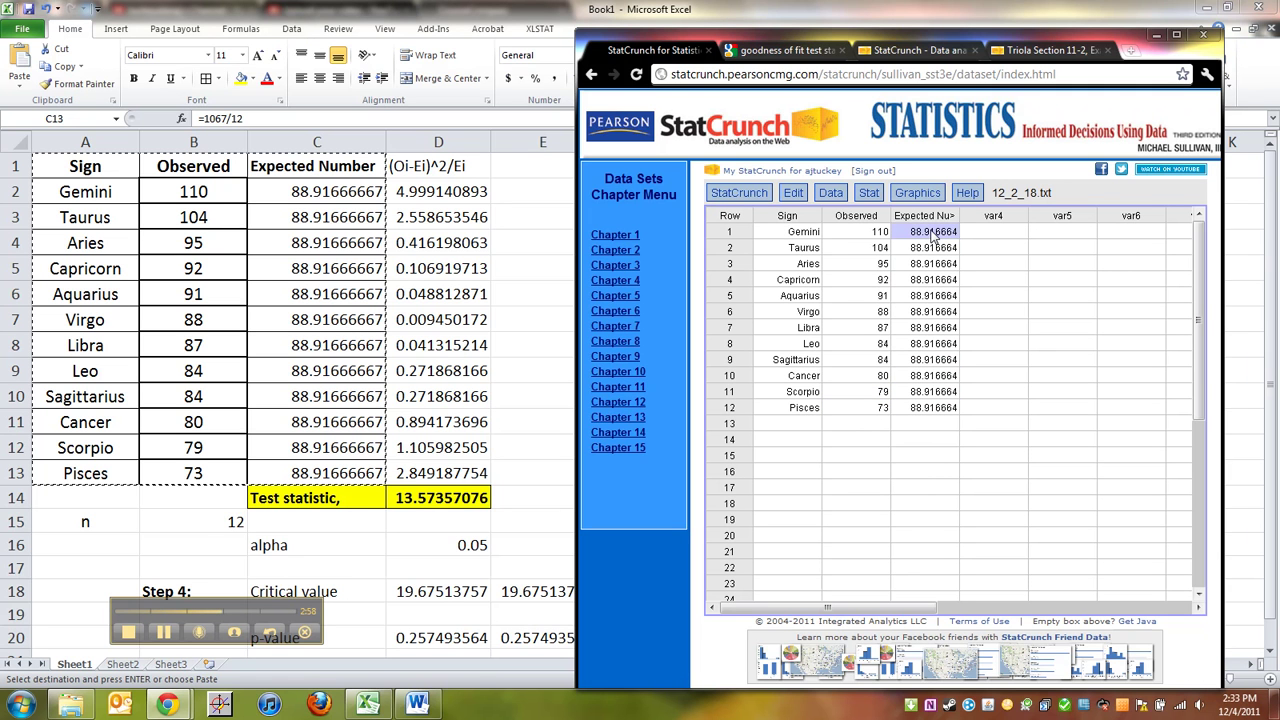
key(Left)
key(Left)
key(Right)
key(Right)
key(Left)
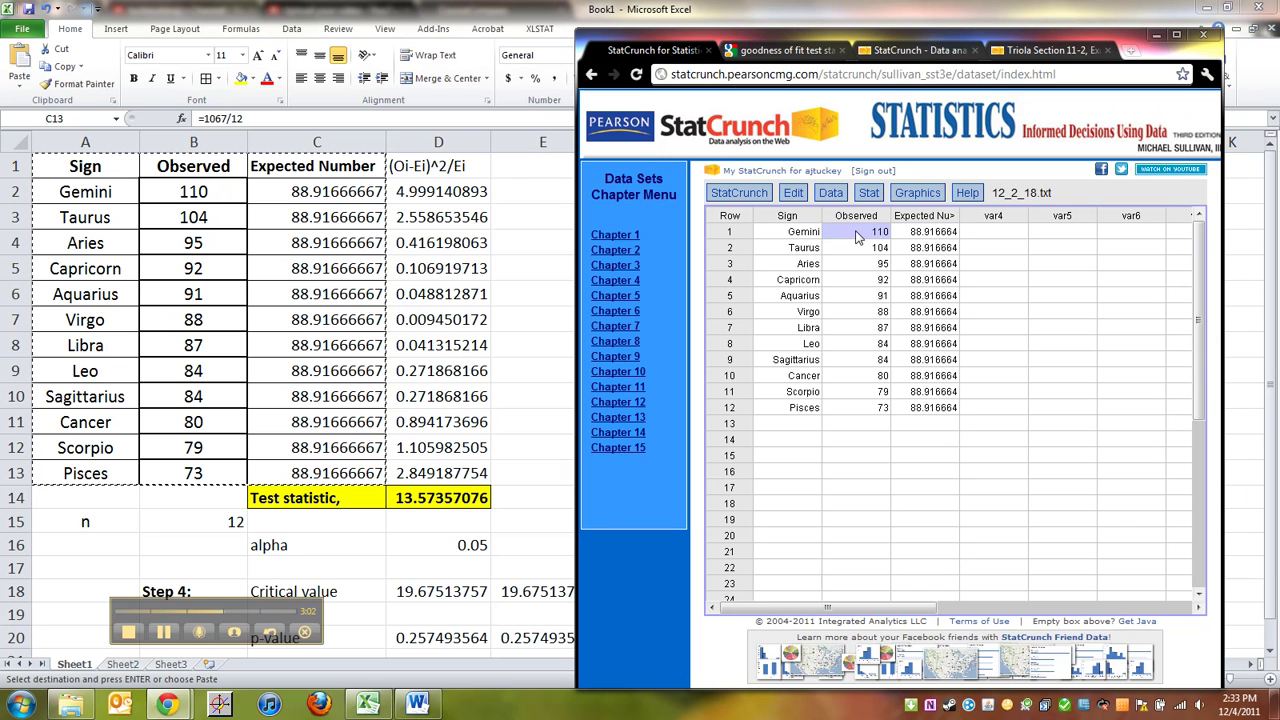
click(876, 196)
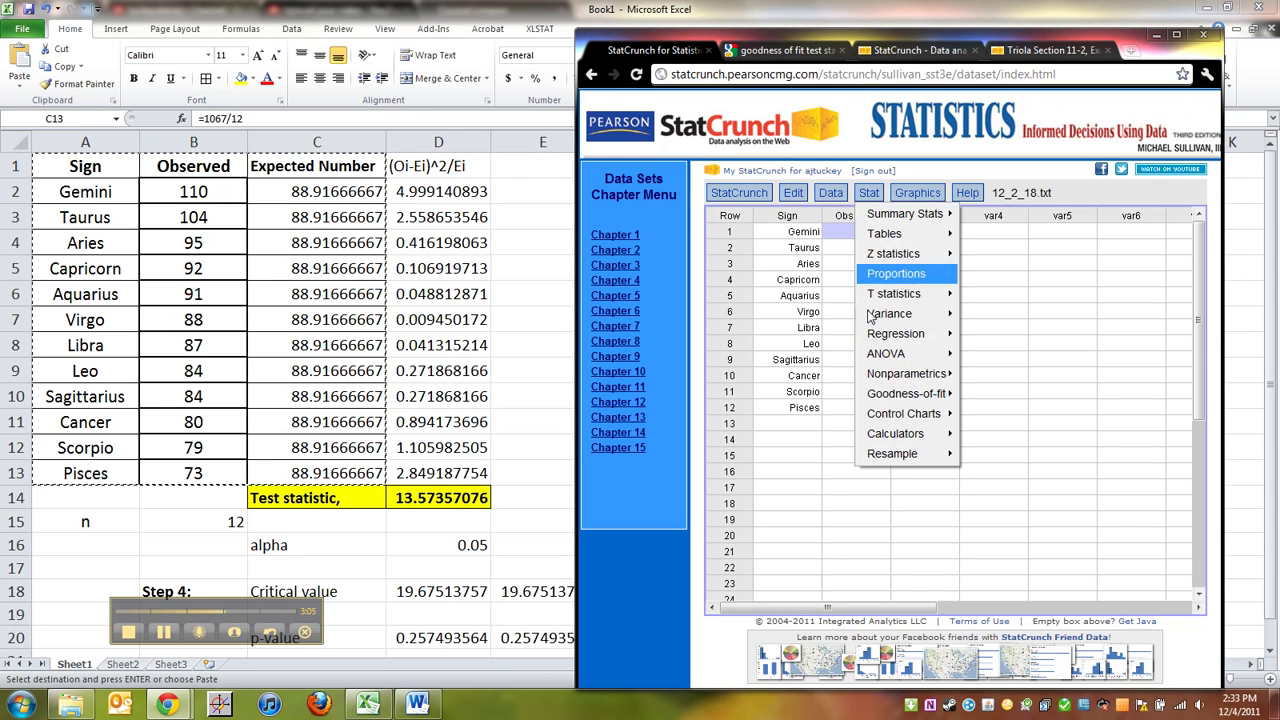
Run a Chi-Square goodness-of-fit test of Observed vs Expected Number: chi-square 13.573571, P-value 0.2575
mouse_move(880, 397)
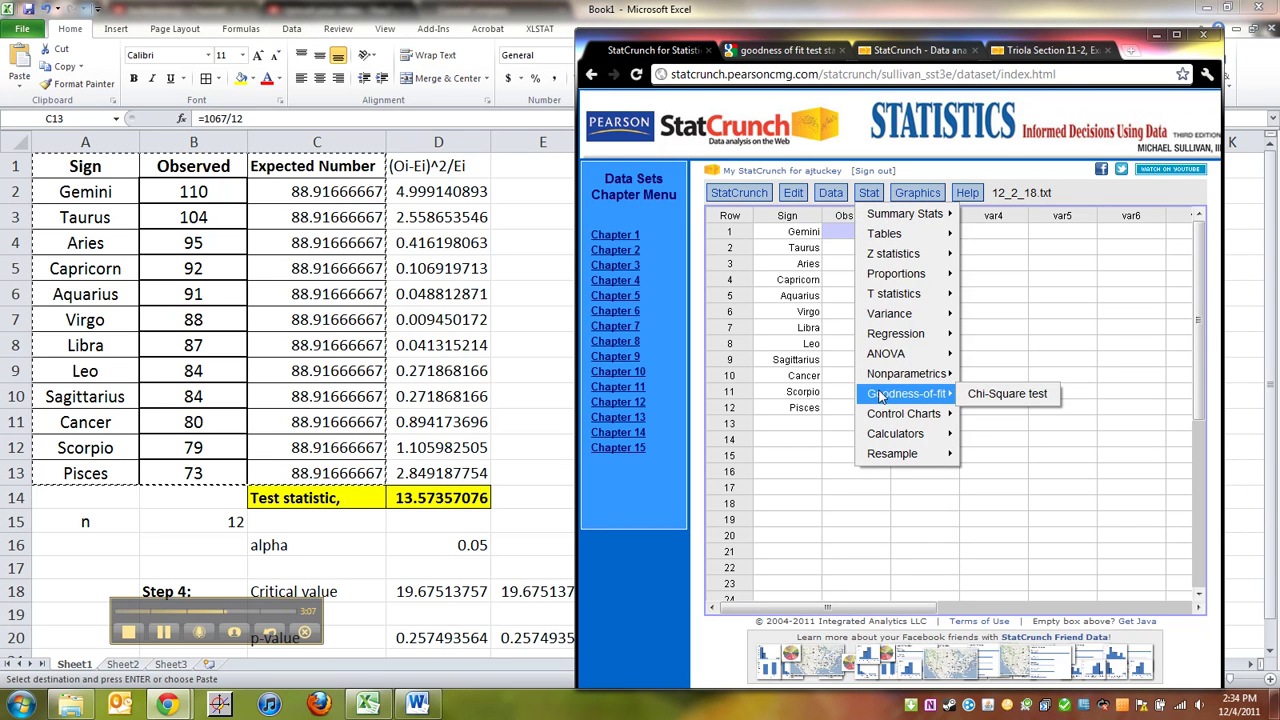
click(1040, 393)
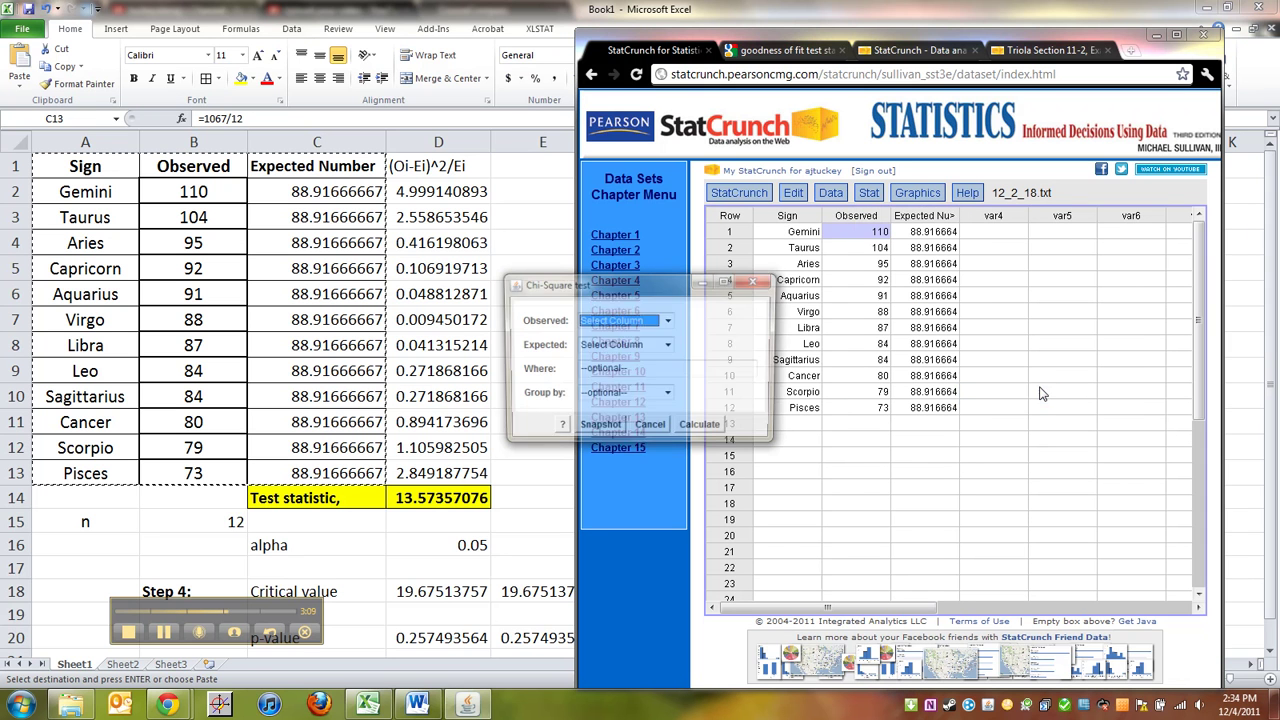
click(668, 328)
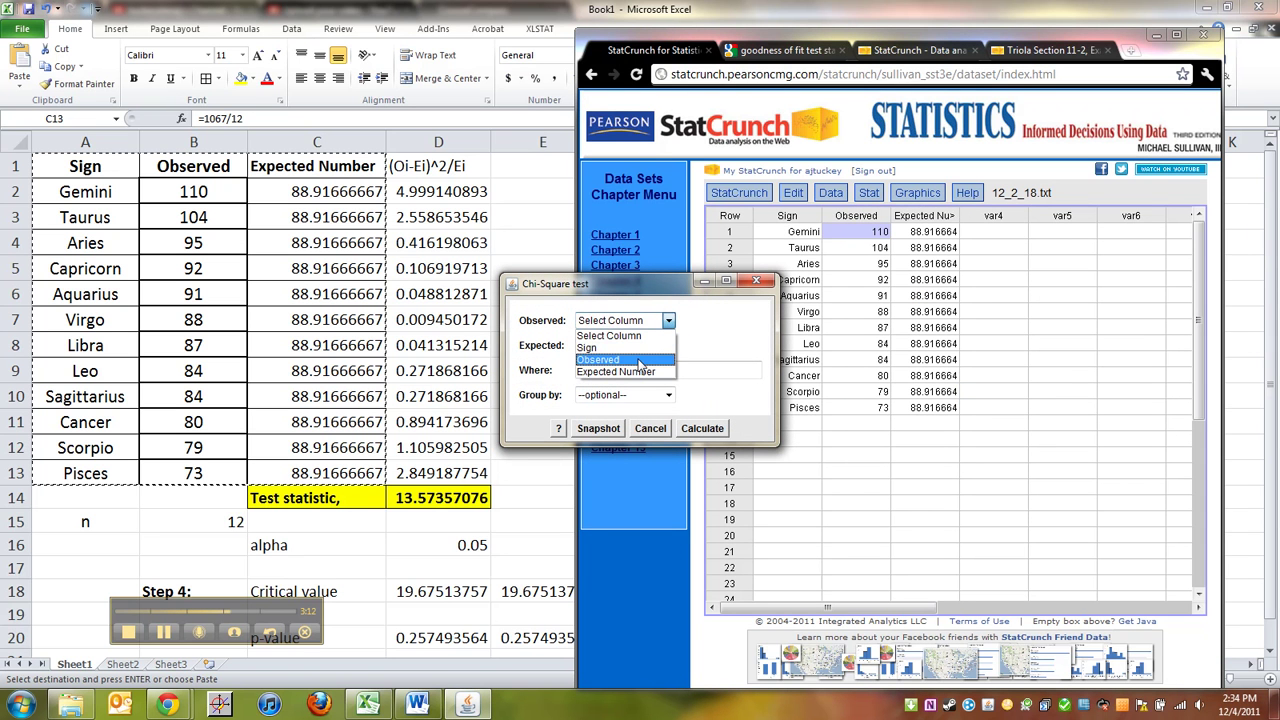
click(640, 360)
click(668, 346)
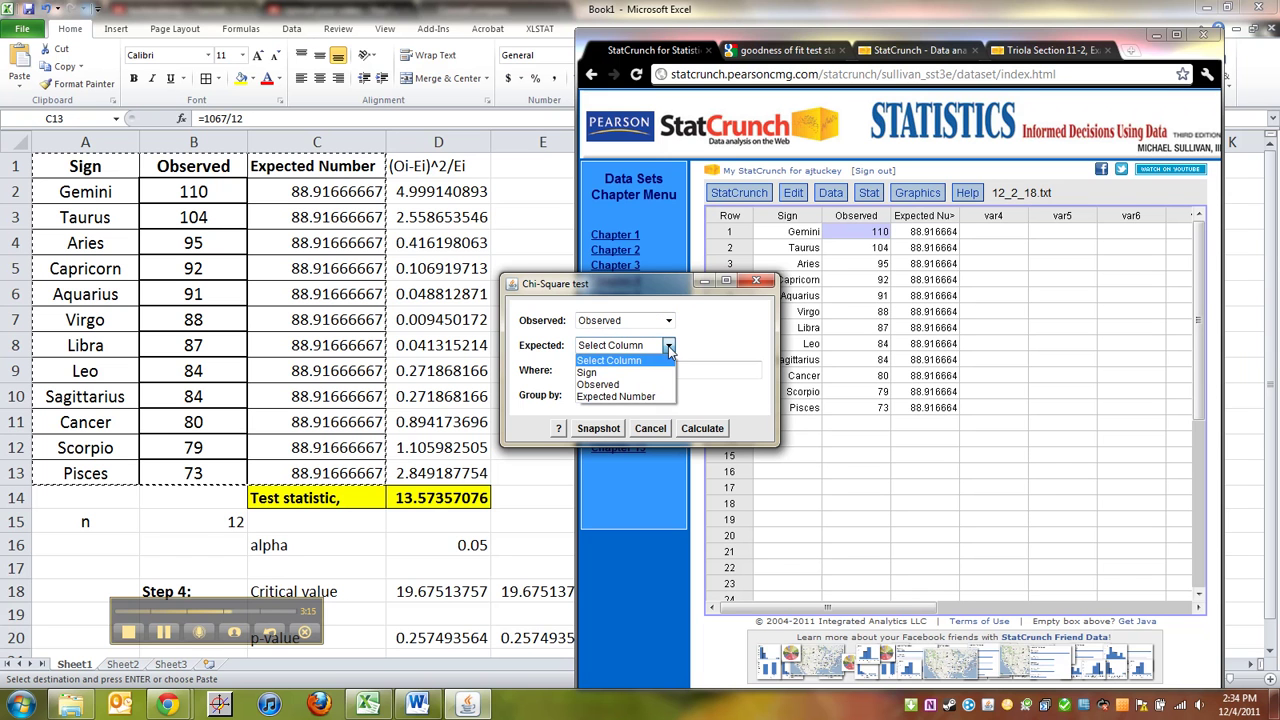
click(633, 398)
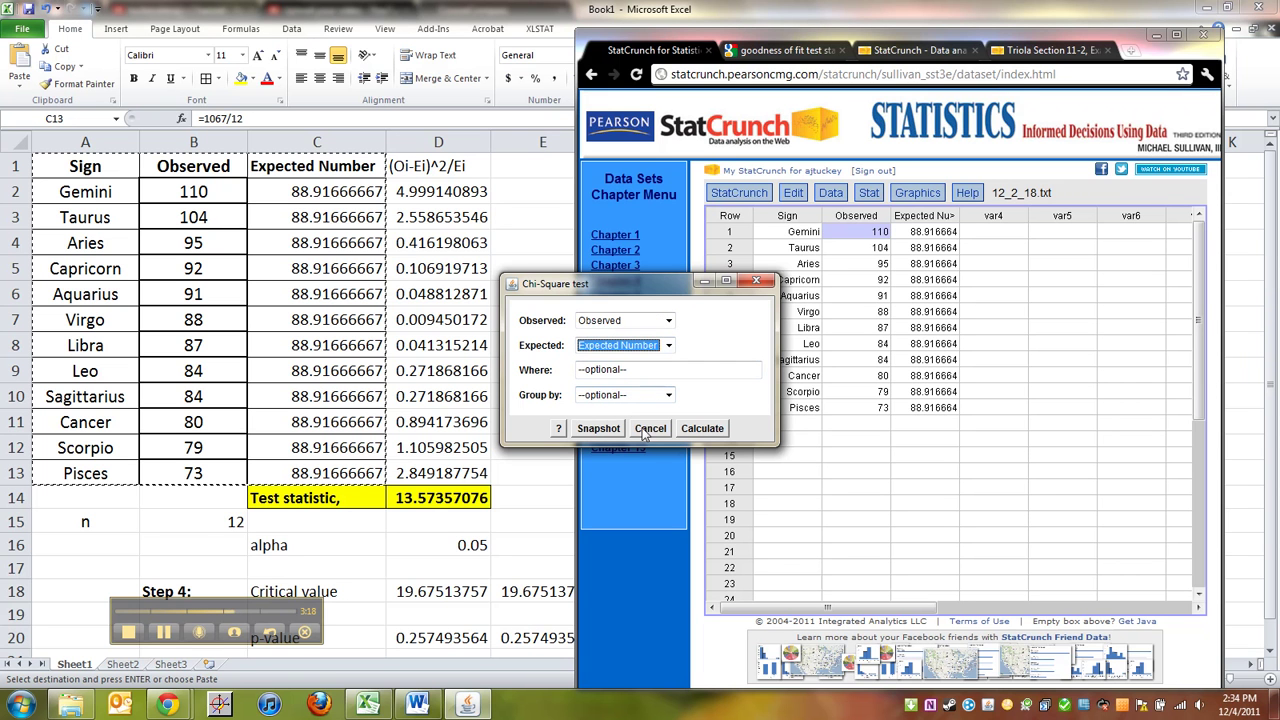
click(702, 428)
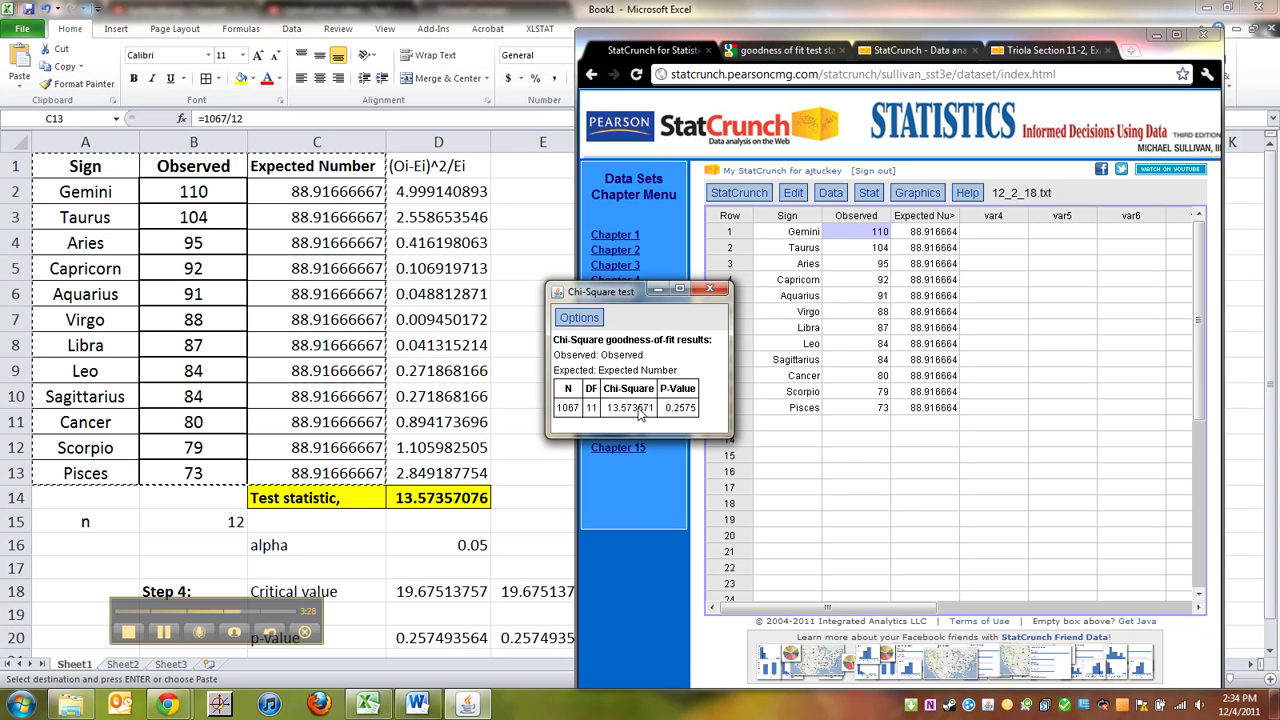
Copy the StatCrunch chi-square results table into Excel at F2:I6
click(577, 320)
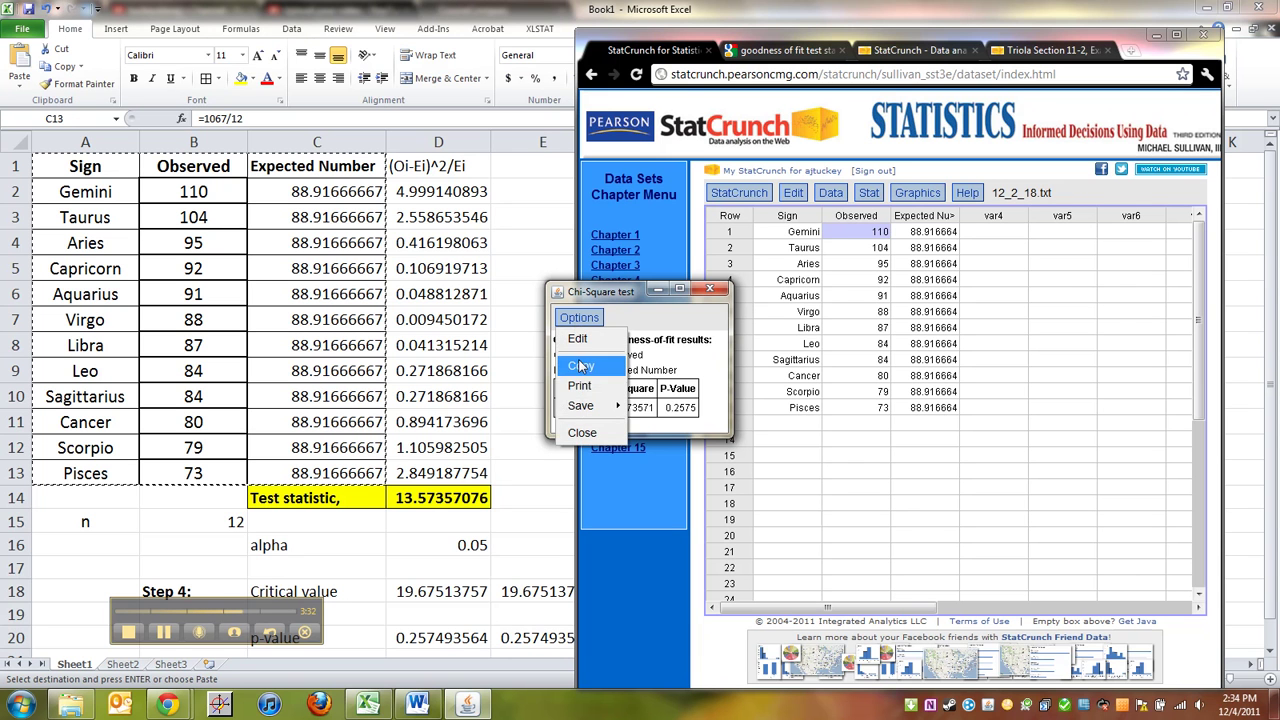
click(583, 366)
key(alt+Tab)
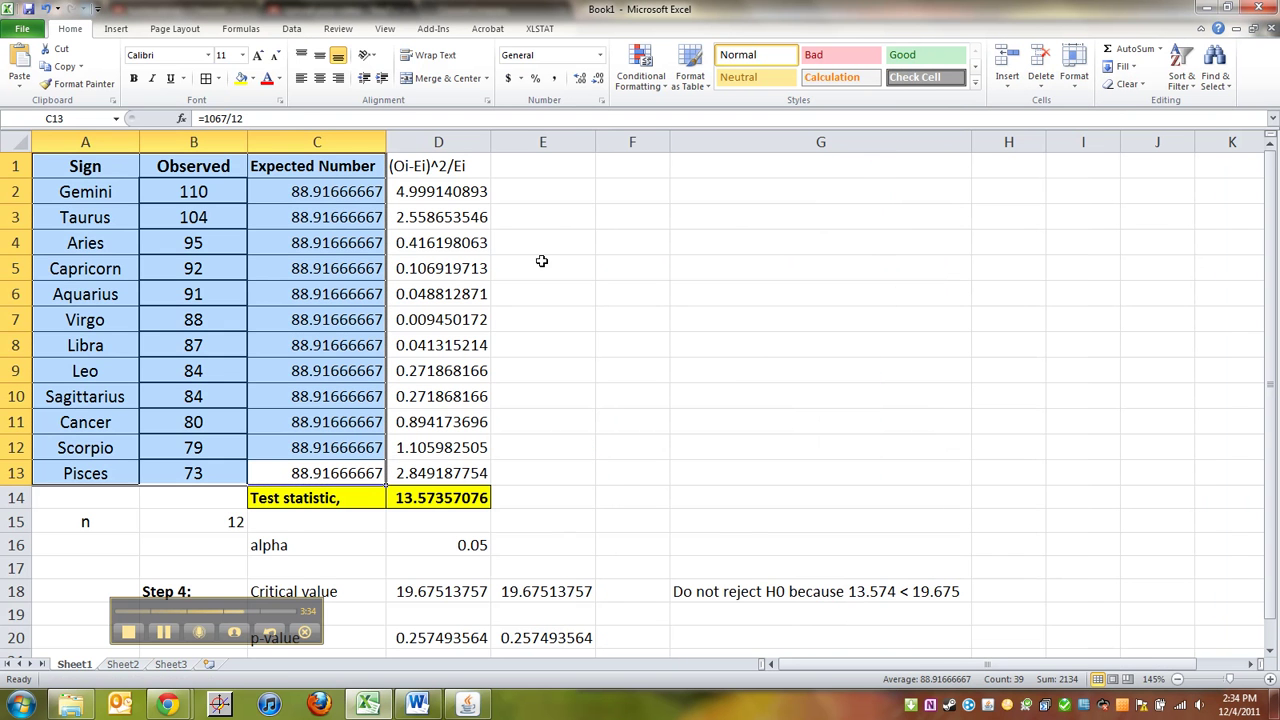
click(646, 200)
key(ctrl+v)
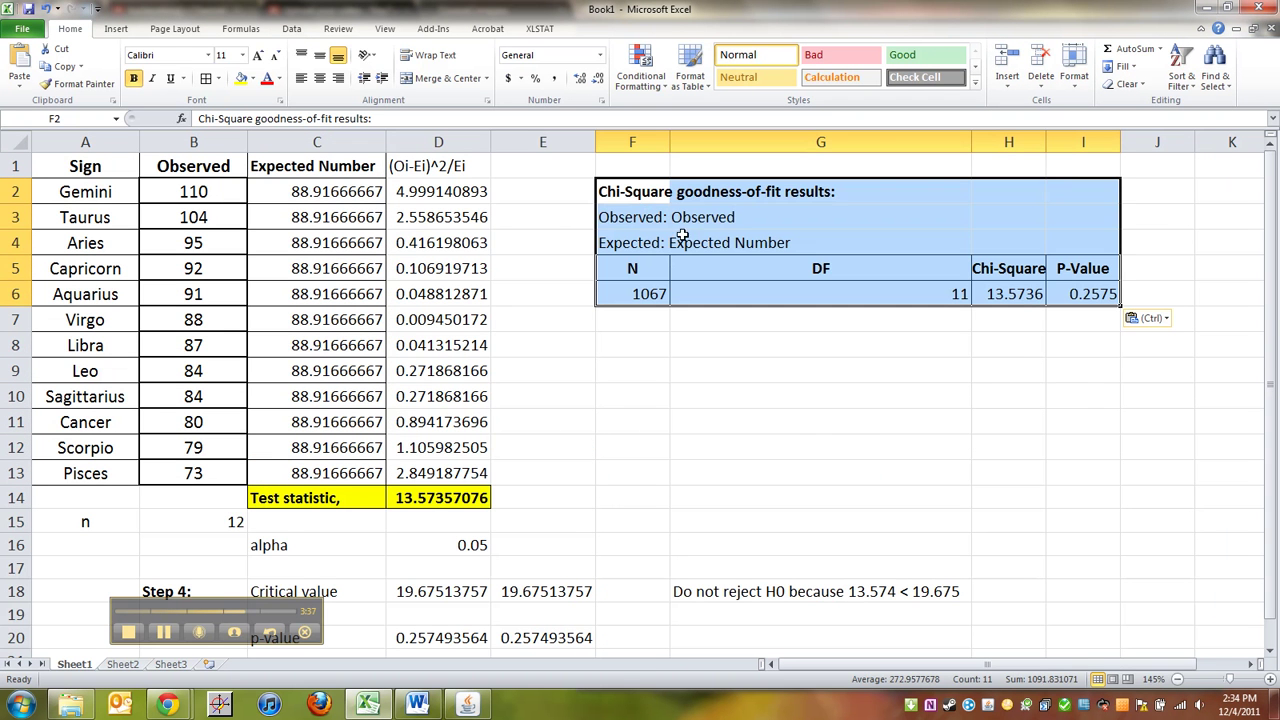
scroll(661, 351, down, 3)
scroll(661, 351, up, 3)
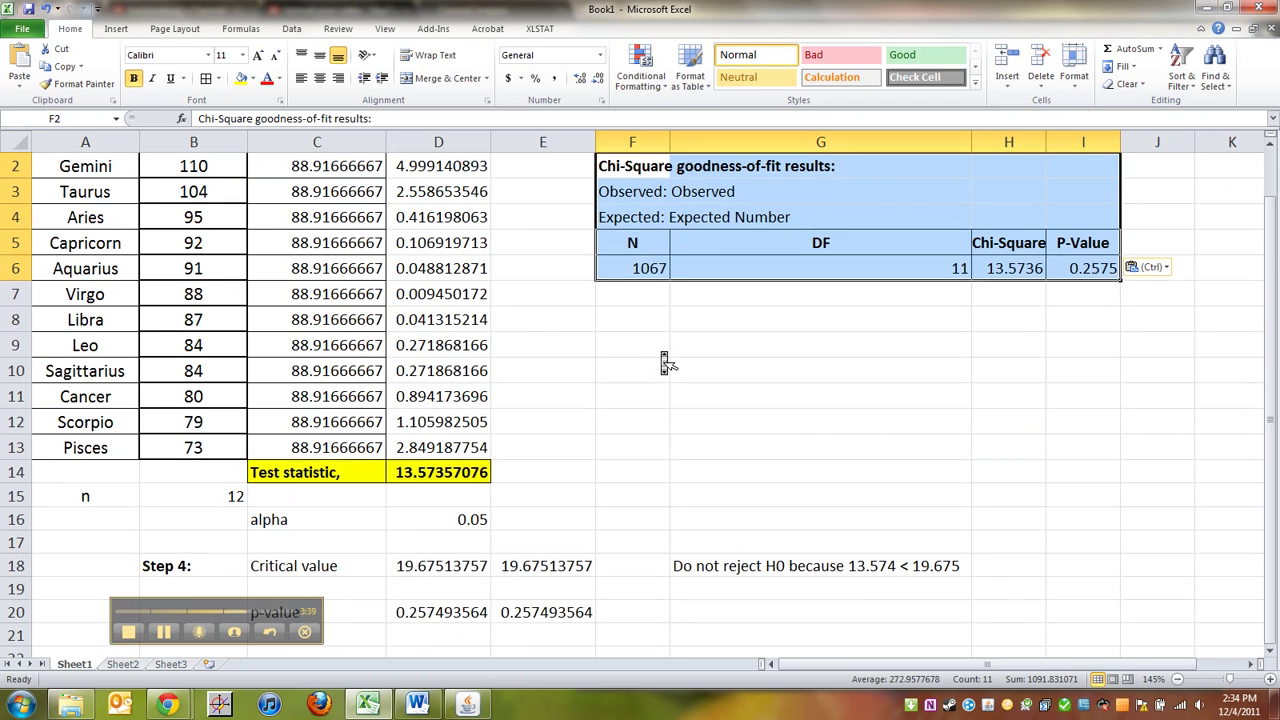
click(661, 351)
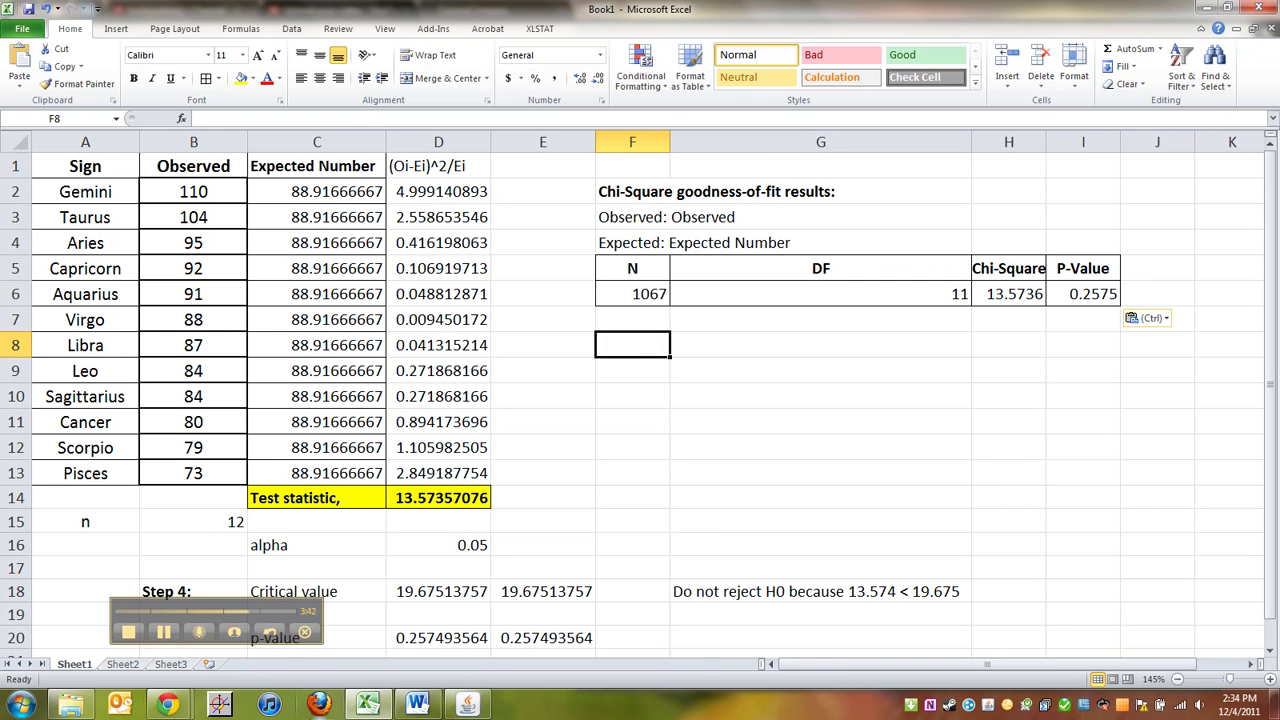
click(417, 705)
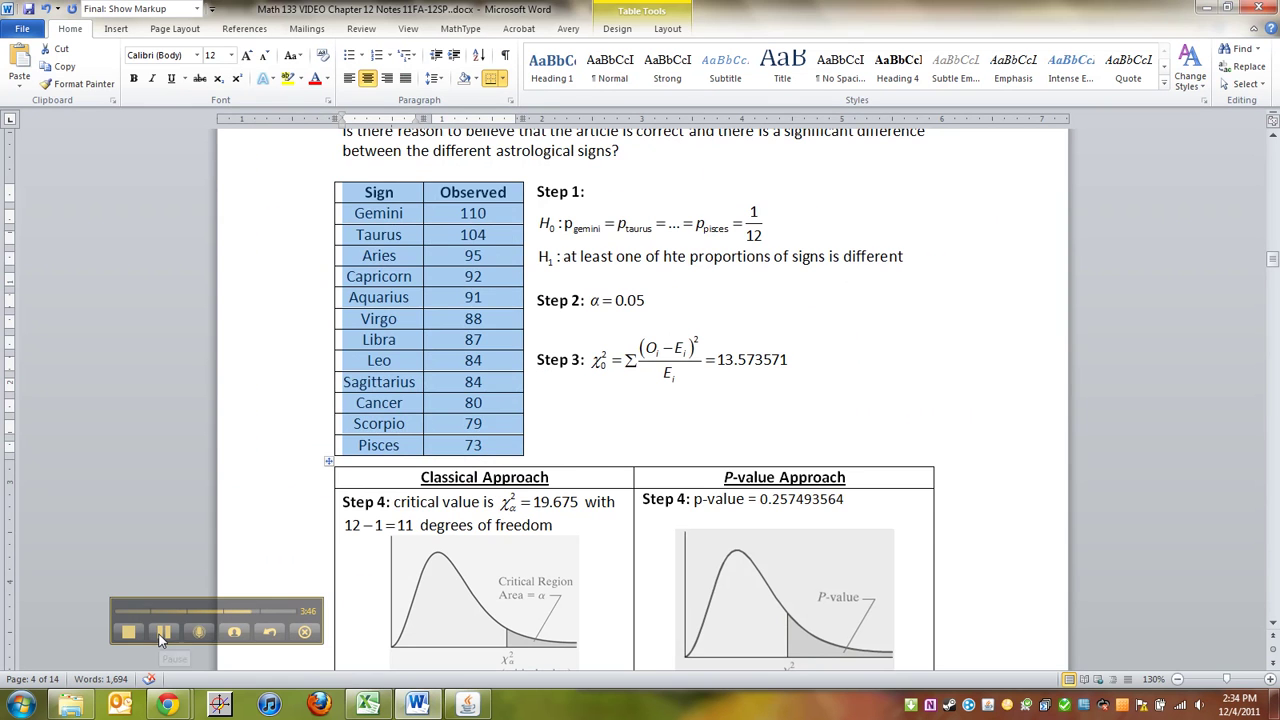
scroll(358, 537, down, 5)
click(358, 537)
scroll(550, 435, up, 3)
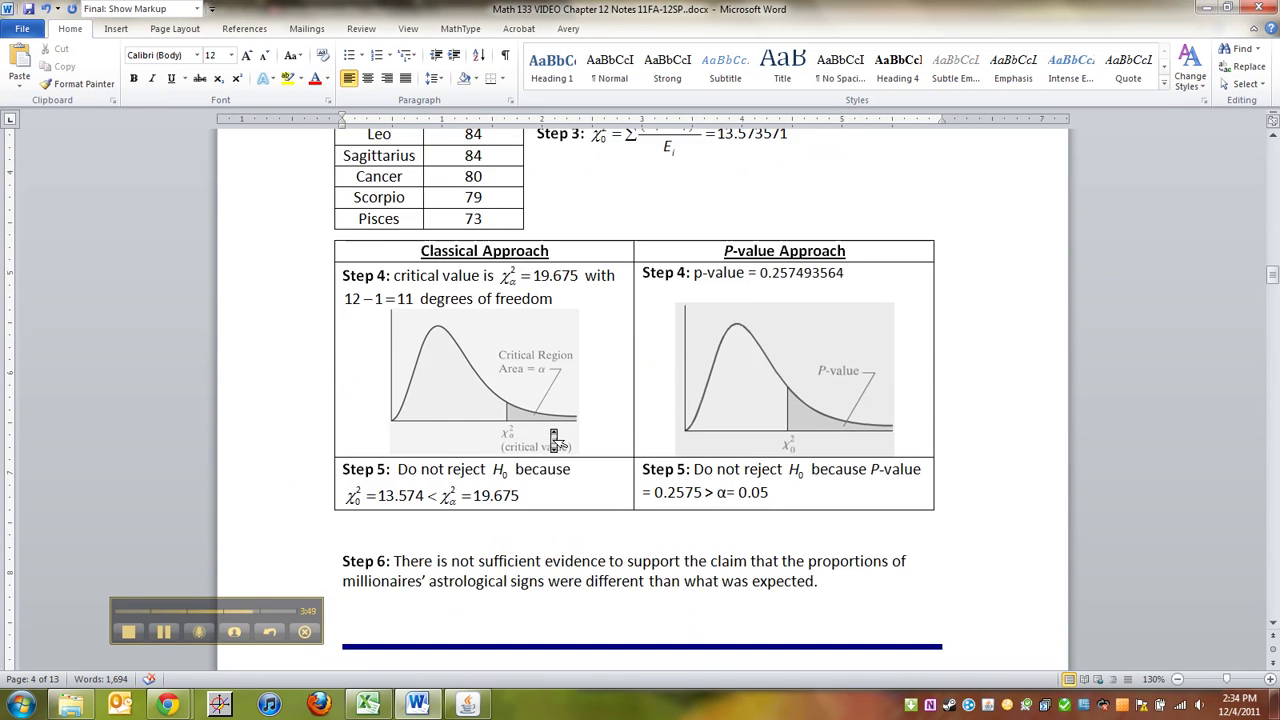
scroll(555, 440, down, 6)
scroll(557, 440, up, 5)
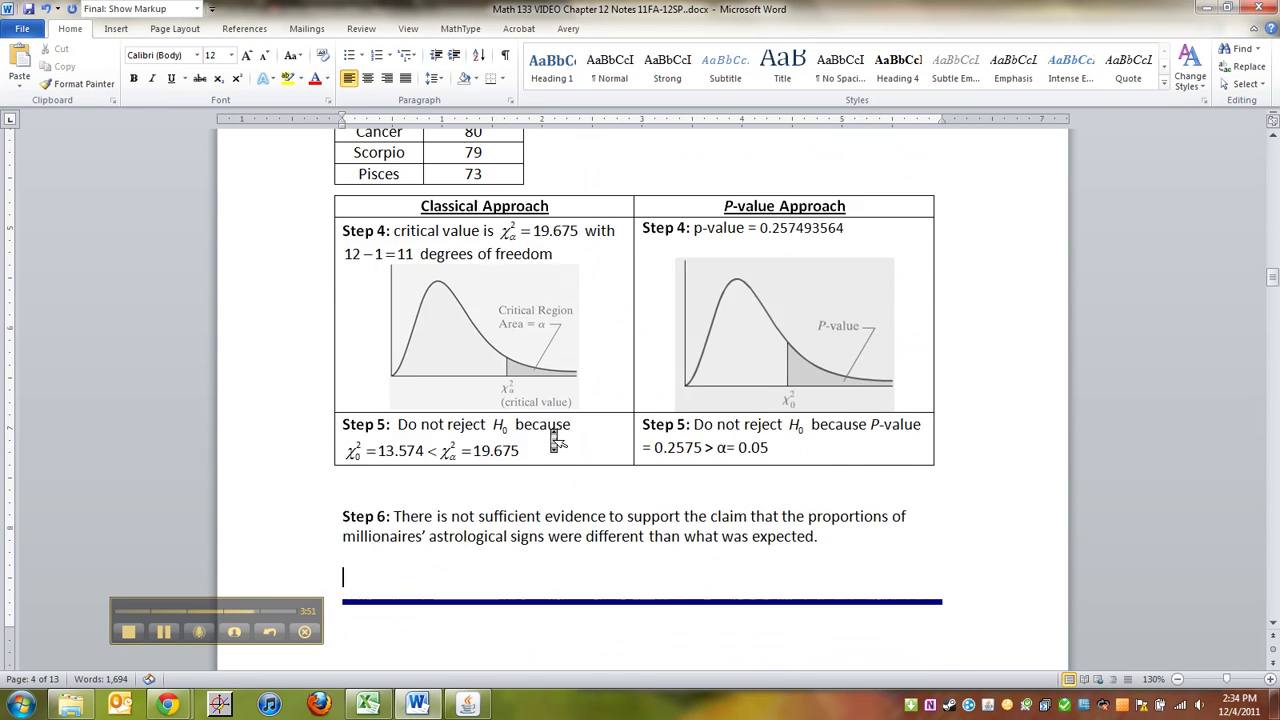
scroll(557, 440, down, 2)
scroll(555, 440, down, 4)
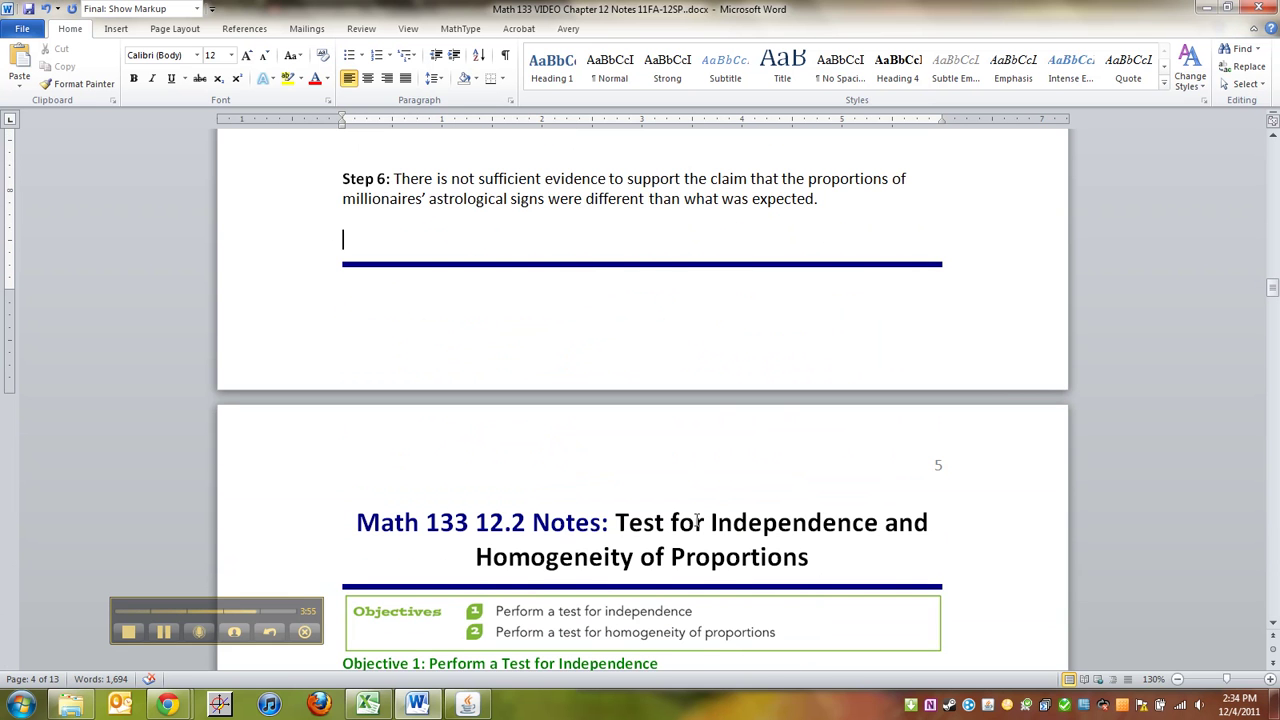
drag(697, 521, 735, 561)
scroll(500, 515, up, 5)
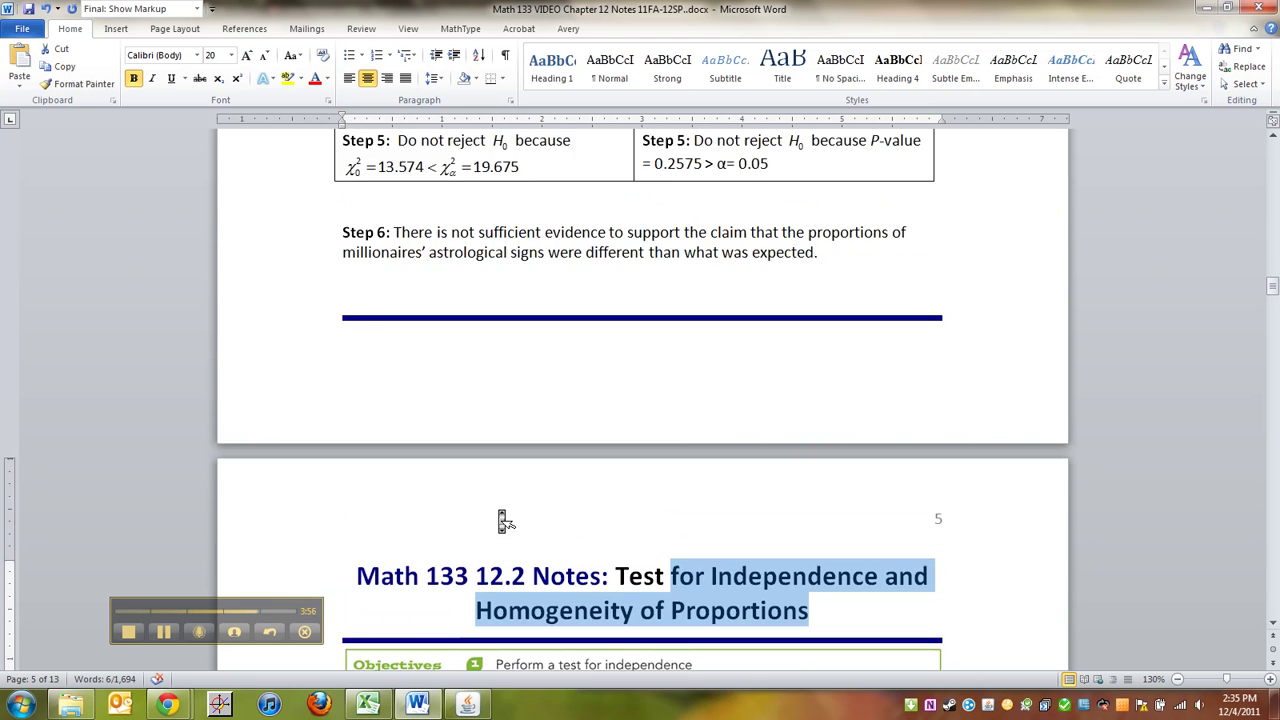